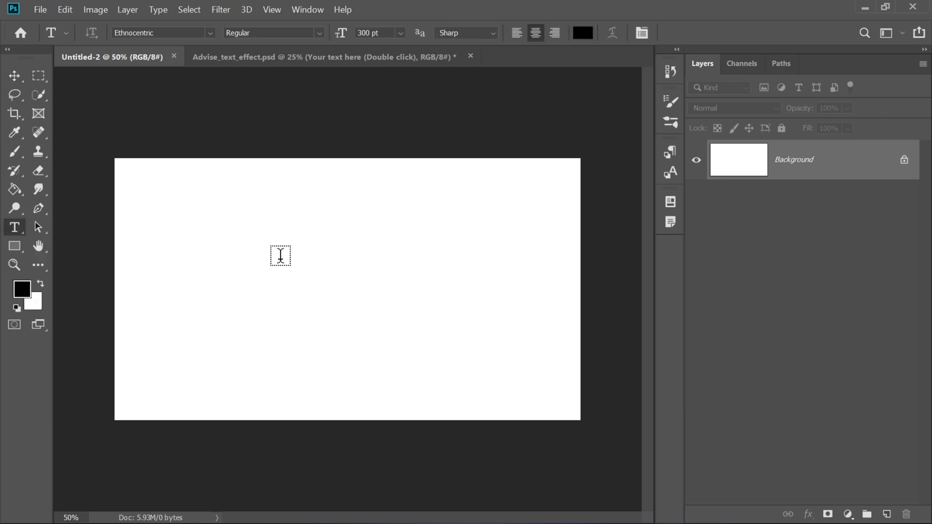
Type a bold black R in Ethnocentric 300 pt on the canvas.
left_click(288, 273)
type("R")
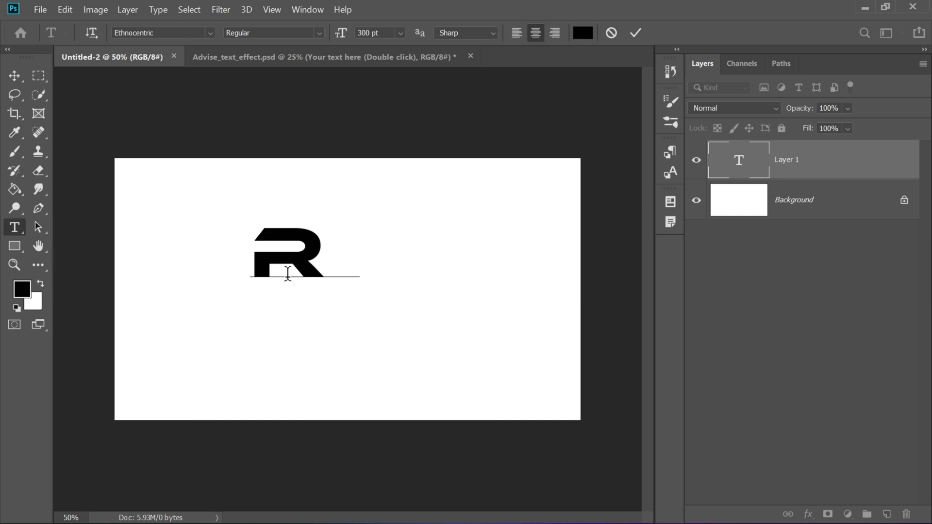
left_click(635, 33)
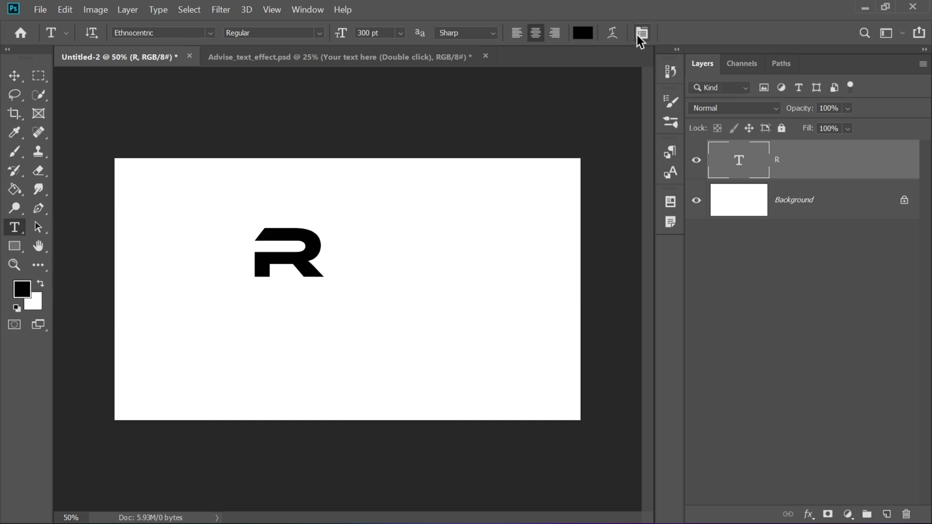
Duplicate the R layer, slide the copy right and retype it as L.
key("ctrl+j")
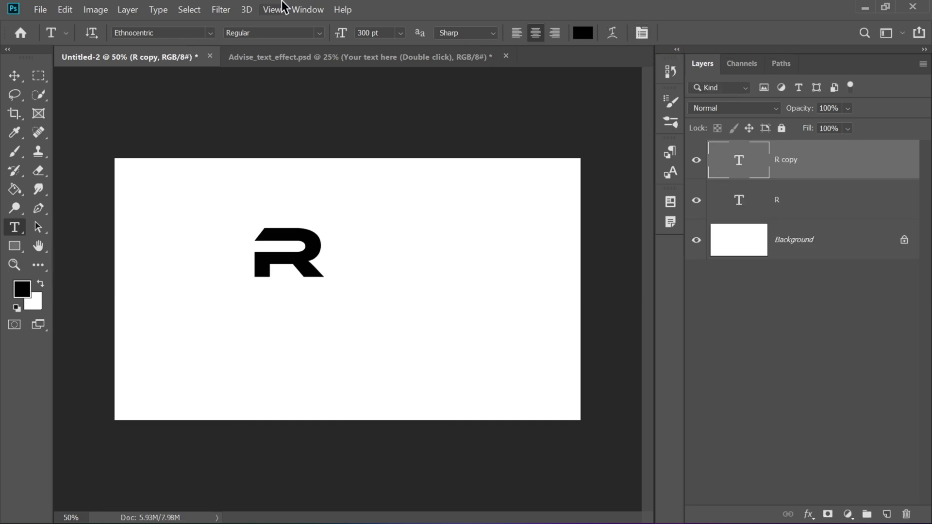
left_click(14, 77)
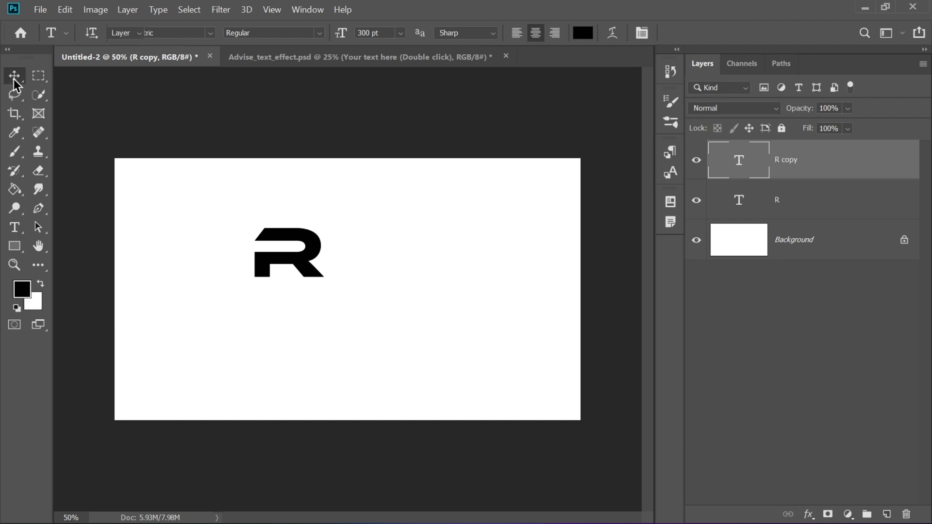
key("shift+Right")
key("shift+Right")
key("shift+Right")
key("shift+Right")
key("shift+Right")
key("shift+Right")
key("shift+Right")
key("shift+Right")
key("shift+Right")
key("shift+Right")
key("shift+Right")
key("shift+Right")
key("shift+Right")
key("shift+Right")
key("shift+Right")
key("shift+Right")
key("shift+Right")
key("shift+Right")
key("shift+Right")
key("shift+Right")
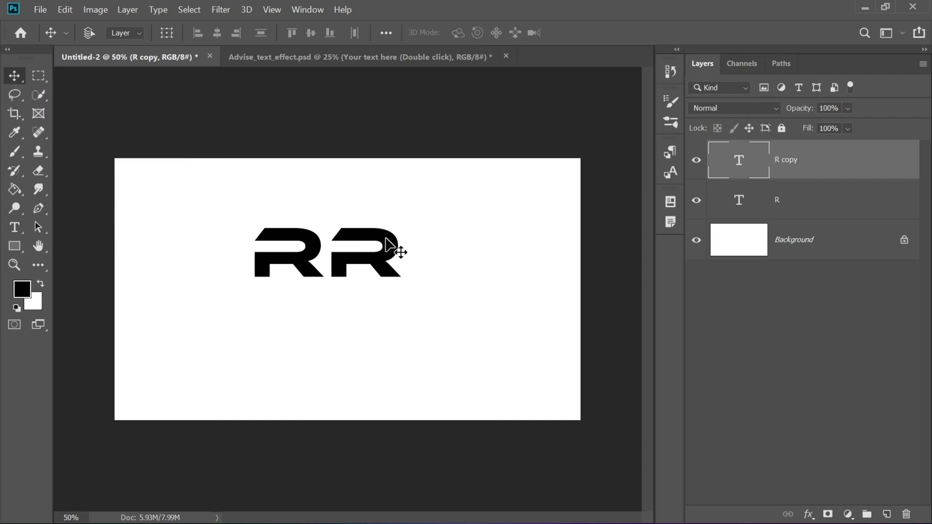
double_click(395, 254)
type("L")
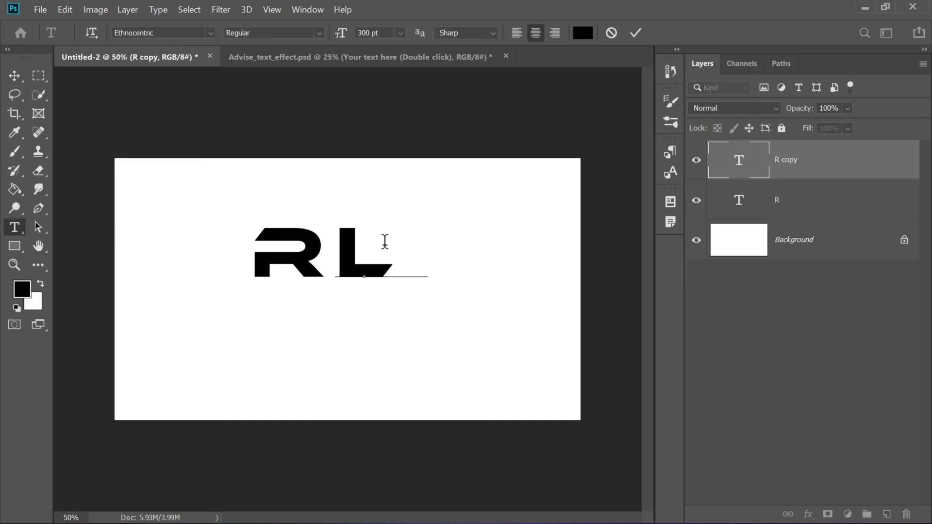
left_click(636, 33)
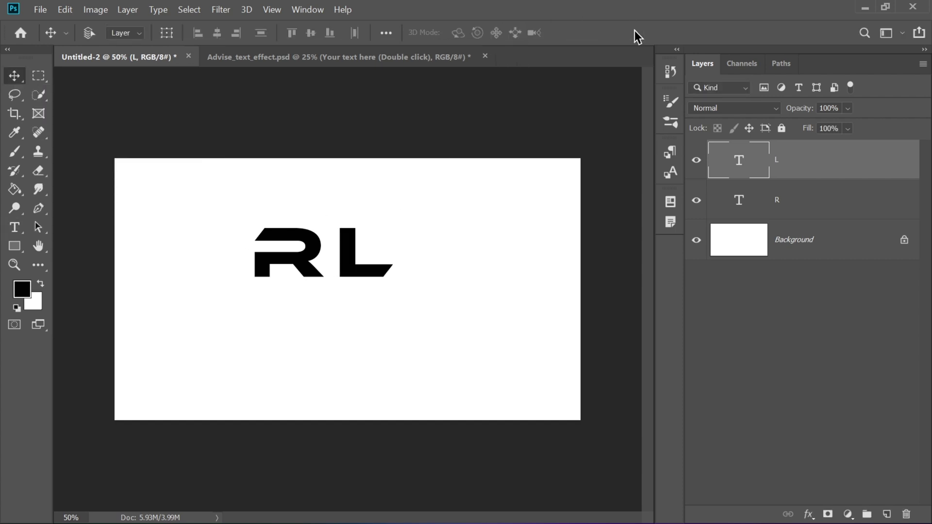
Duplicate the L layer, shift the copy right and select its letter for retyping.
key("ctrl+j")
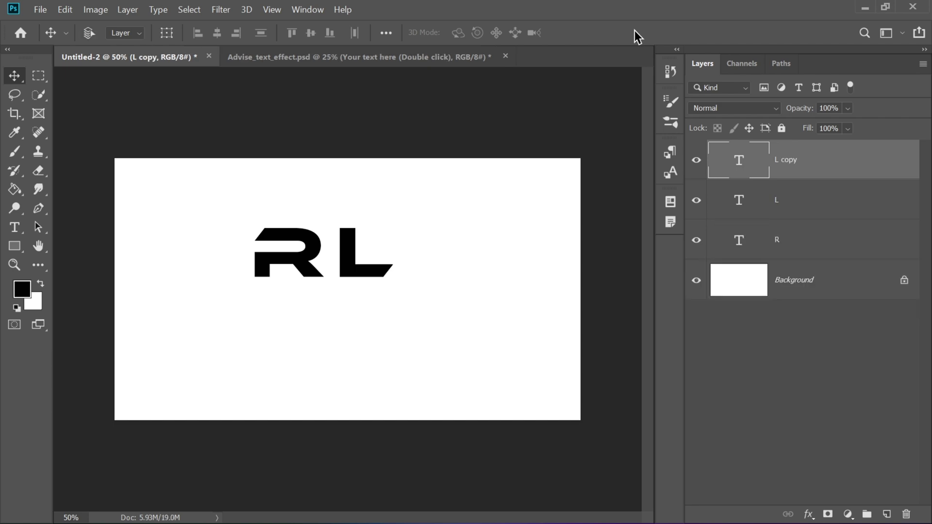
key("shift+Right")
key("shift+Right")
key("shift+Right")
key("shift+Right")
key("shift+Right")
key("shift+Right")
key("shift+Right")
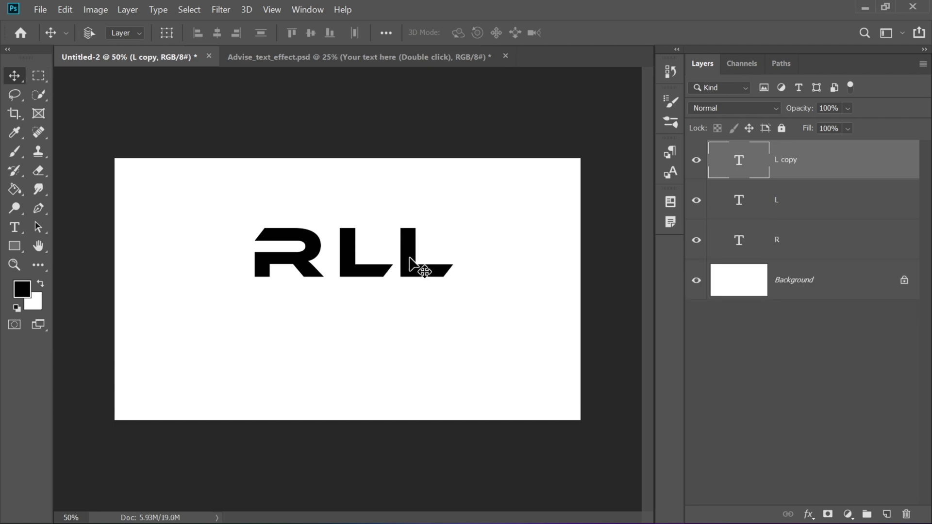
double_click(411, 256)
Retype the last copy as C, then nudge the R left and about 23 px down.
type("C")
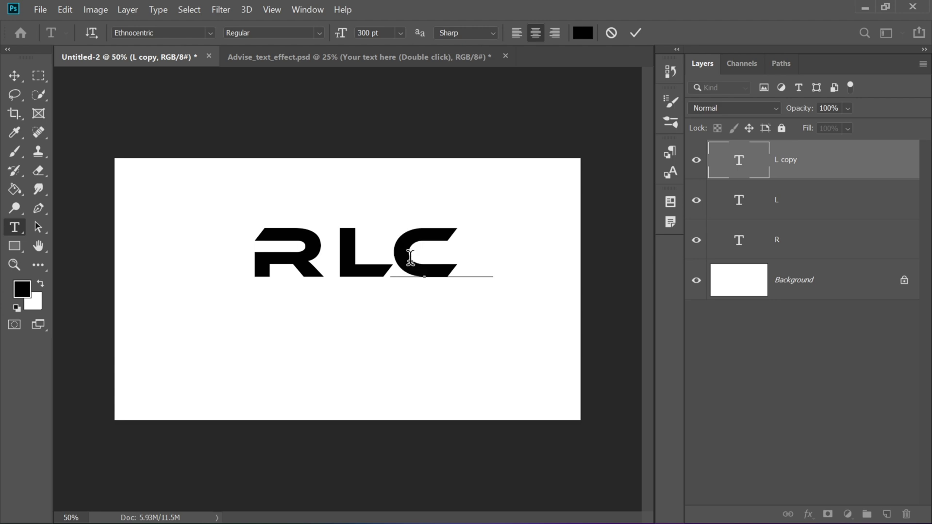
left_click(635, 34)
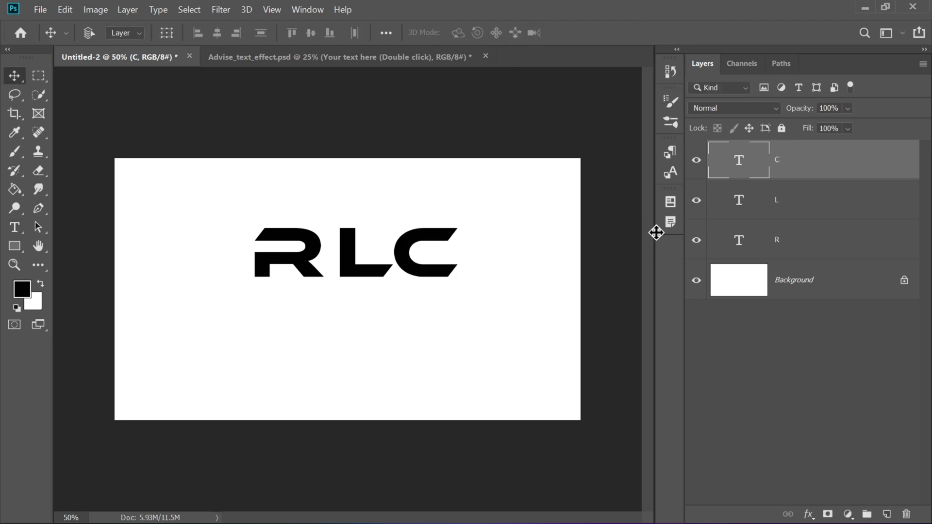
left_click(813, 238)
key("shift+Left")
key("shift+Left")
key("shift+Left")
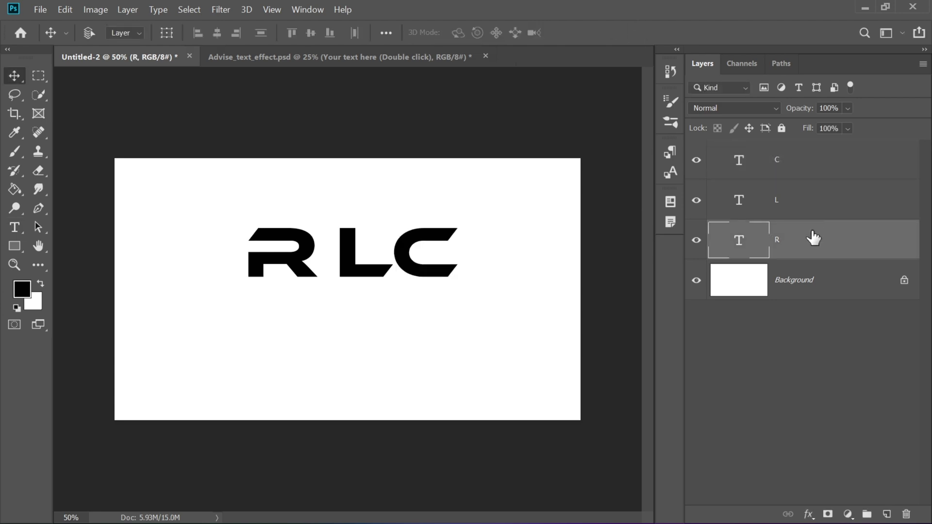
key("shift+Down")
key("shift+Down")
key("shift+Down")
key("shift+Down")
key("shift+Down")
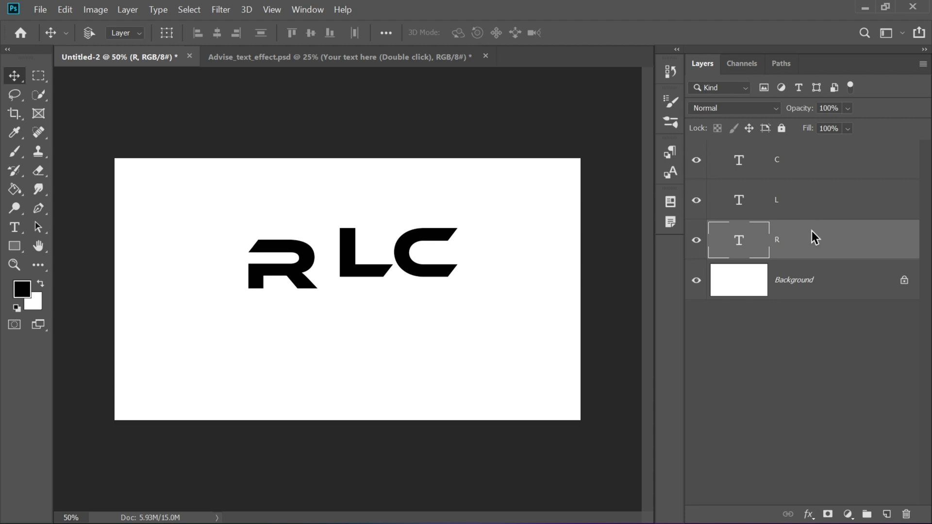
Move the L beside the R on its baseline, nudging it about 15 px left.
left_click(816, 191)
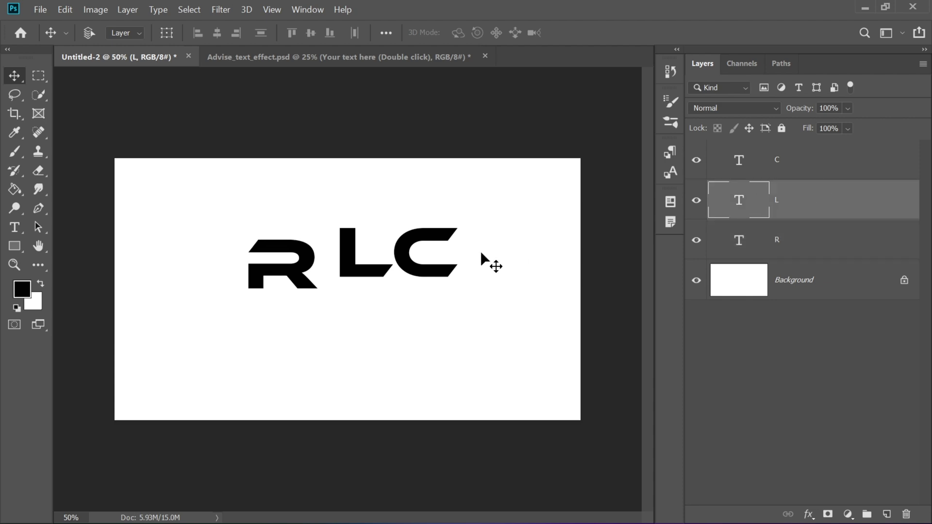
left_click_drag(367, 267, 355, 282)
key("Left")
key("Left")
key("Left")
key("Left")
key("Left")
key("Left")
key("Left")
key("Left")
key("Left")
key("Left")
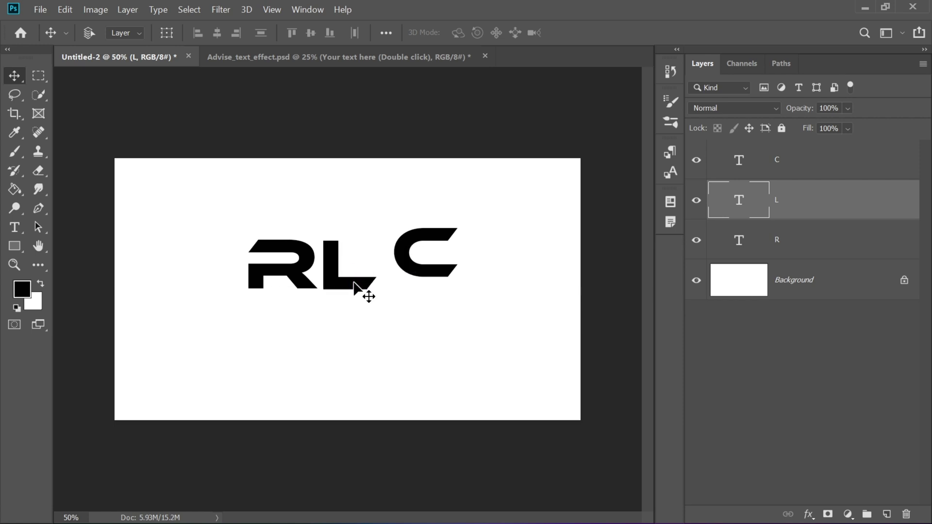
key("Left")
key("Left")
key("Left")
key("Left")
key("Left")
key("Left")
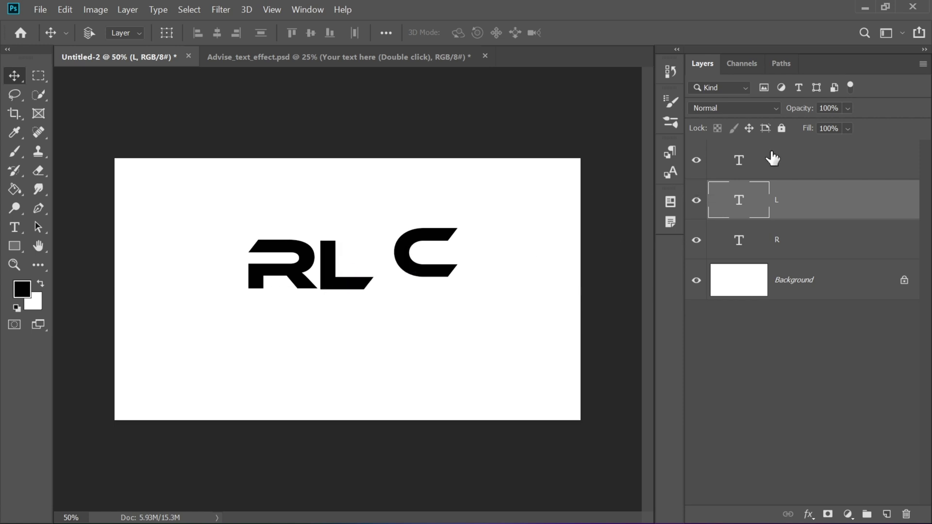
Slide the C down and left against the L, nudging it 2 px further.
left_click(800, 157)
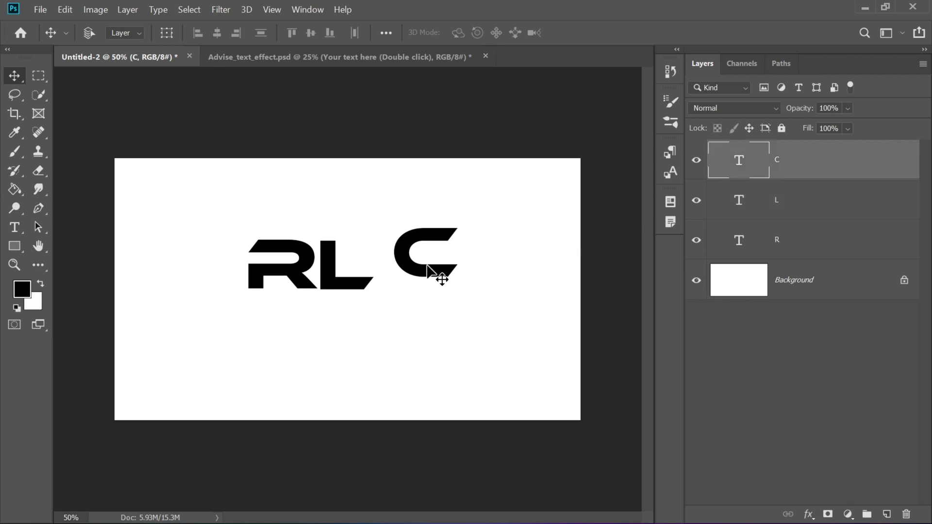
left_click_drag(433, 271, 412, 280)
key("Left")
key("Left")
key("Left")
key("Left")
left_click(842, 205)
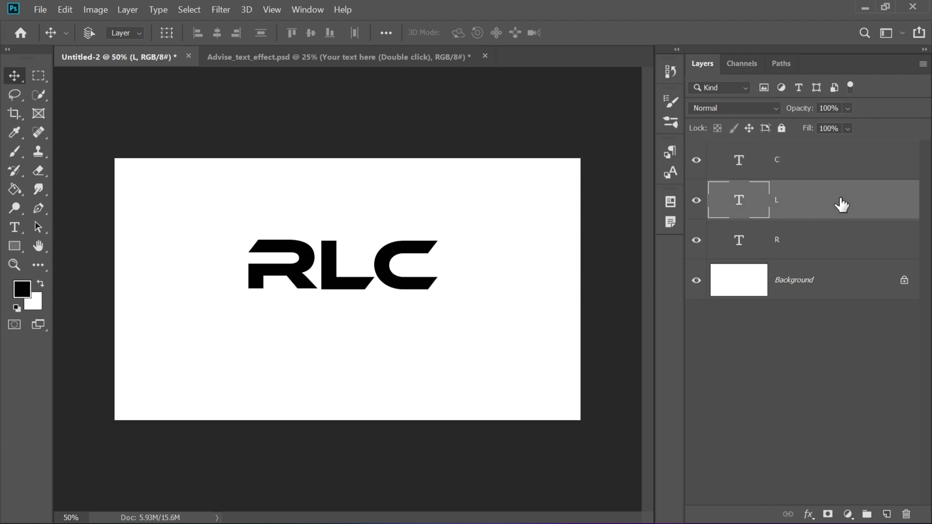
left_click(816, 169)
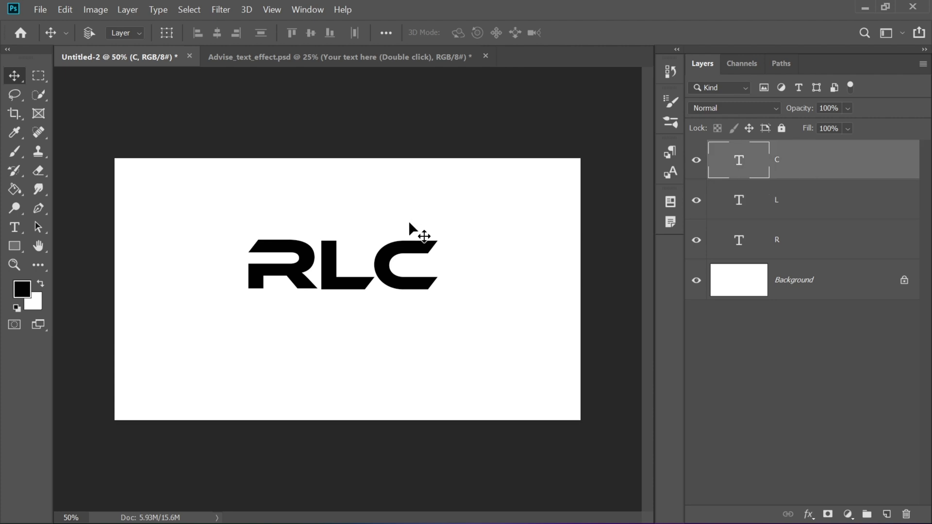
Draw a black-filled 774 px circle with the Ellipse tool and position it over RLC.
left_click(17, 248)
left_click(68, 273)
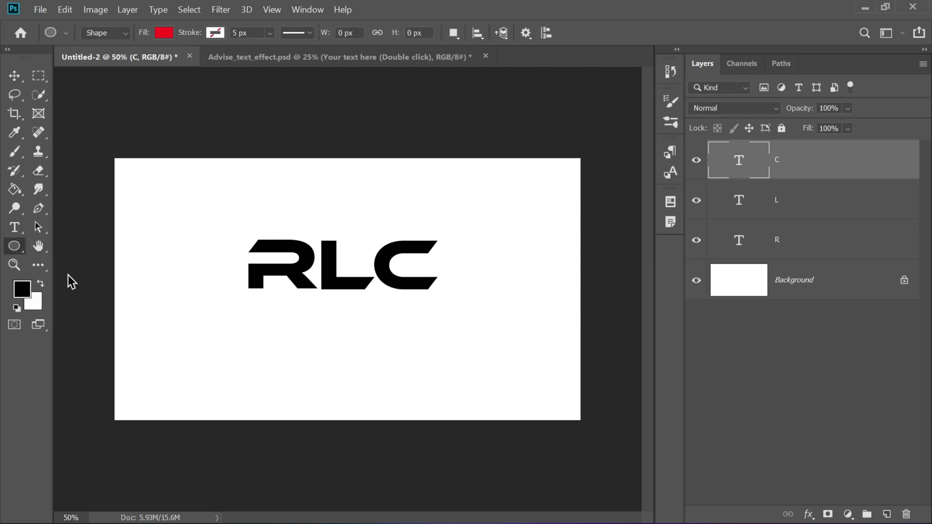
left_click(164, 33)
left_click(121, 109)
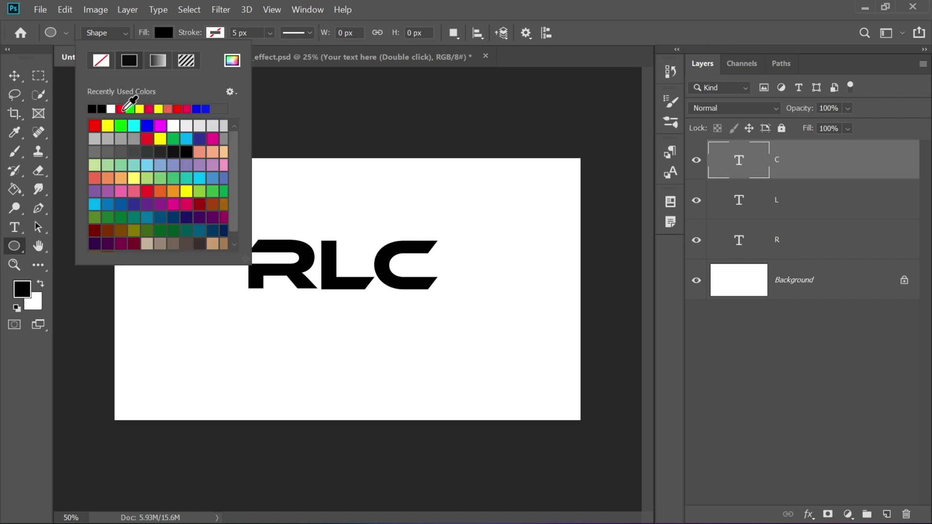
left_click(164, 33)
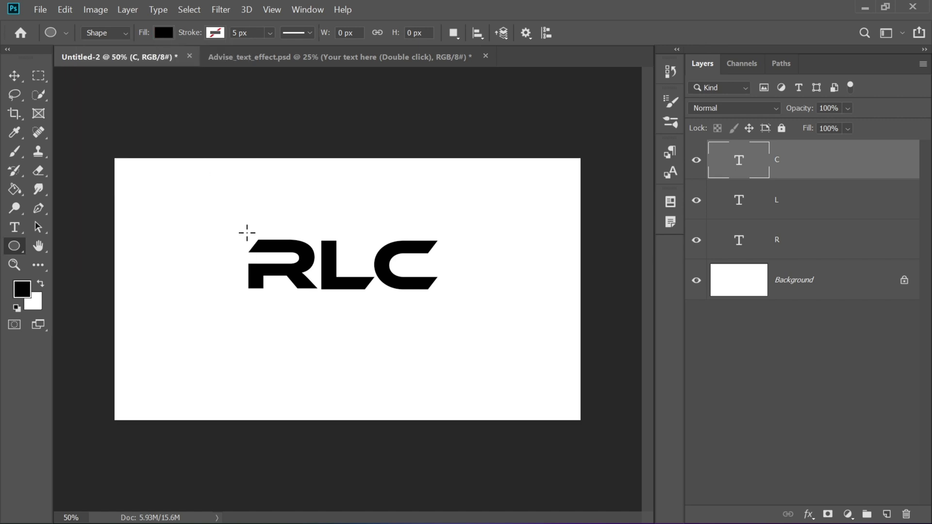
left_click_drag(253, 236, 507, 423)
key("v")
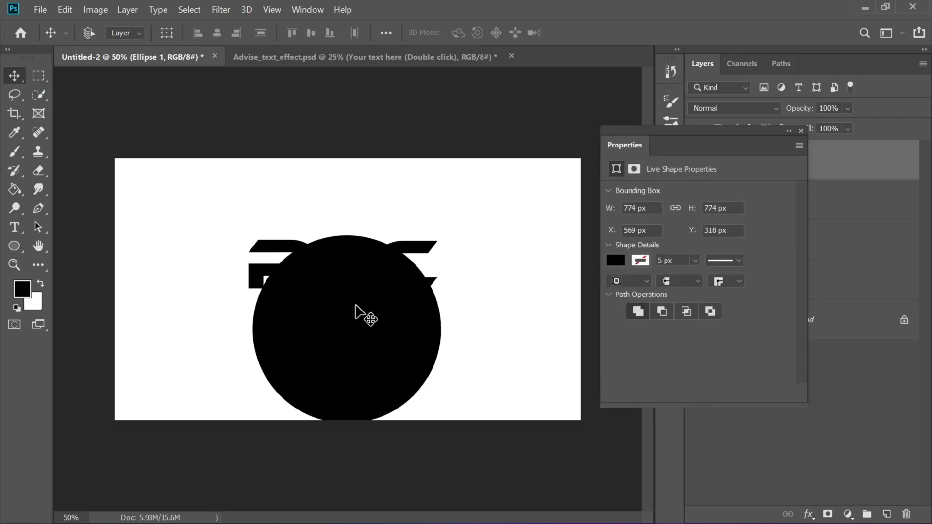
left_click_drag(369, 360, 360, 290)
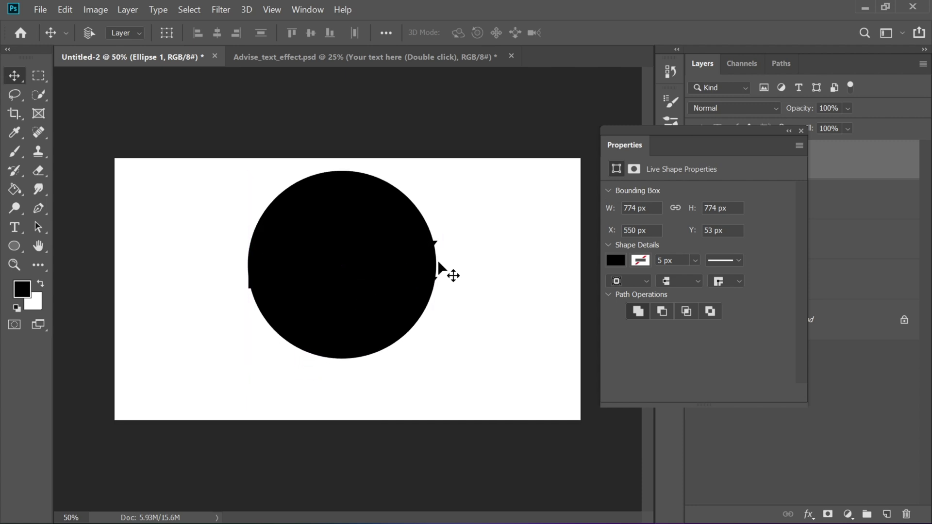
Rasterize the Ellipse 1 circle layer into plain pixels.
left_click(802, 130)
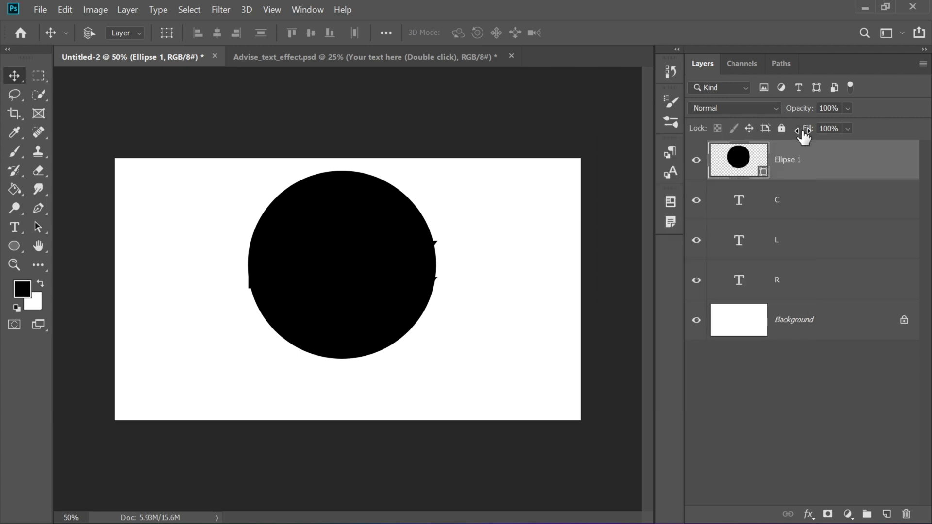
right_click(833, 167)
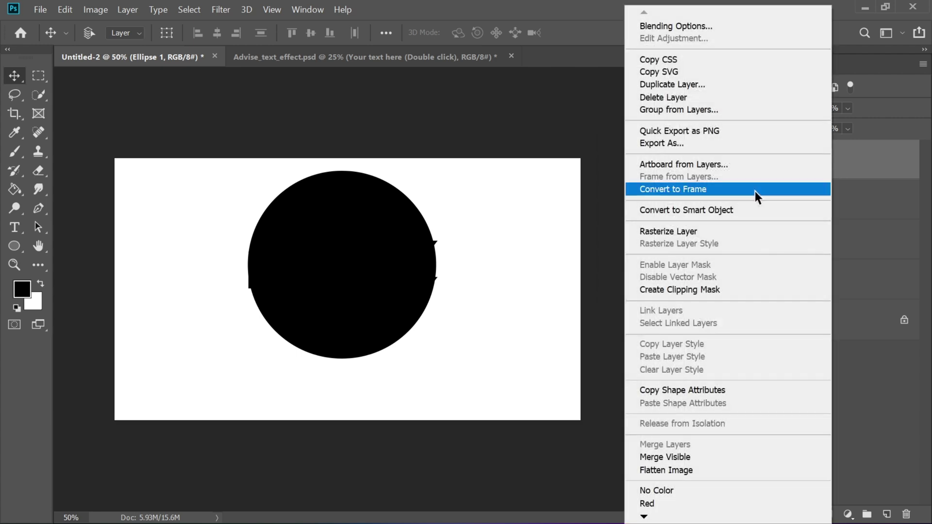
left_click(664, 232)
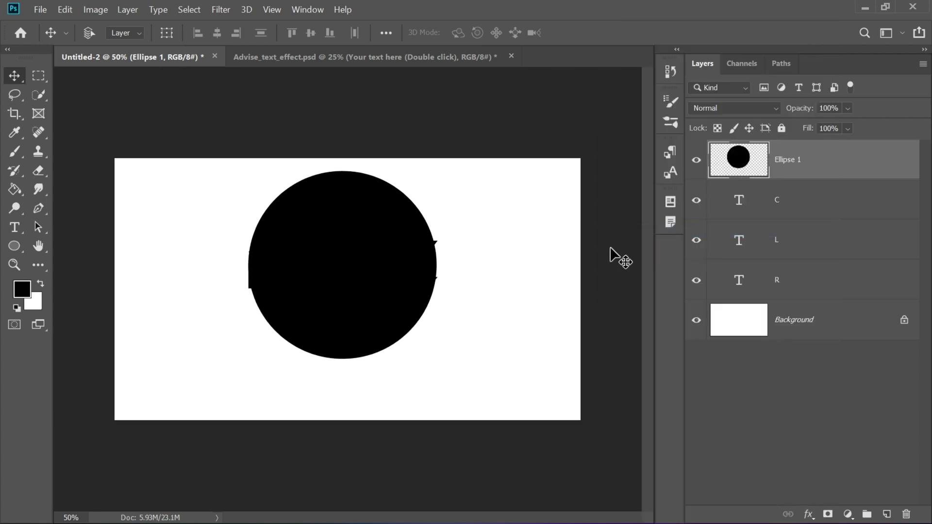
Duplicate the circle and give the copy a red Color Overlay style.
key("ctrl+j")
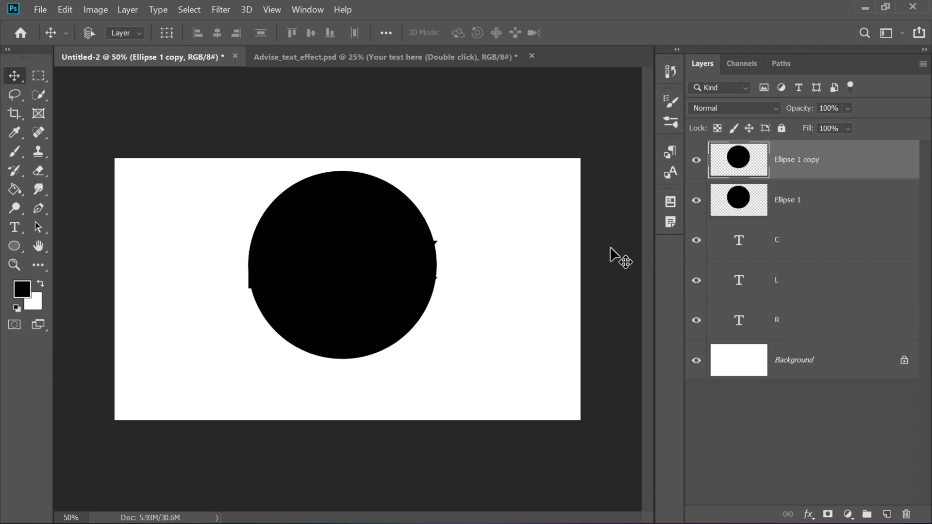
double_click(843, 162)
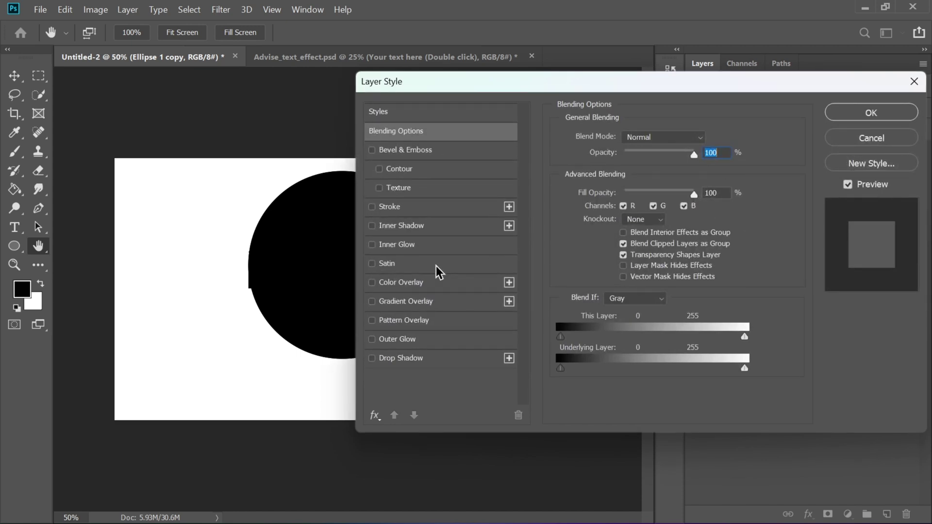
left_click(404, 285)
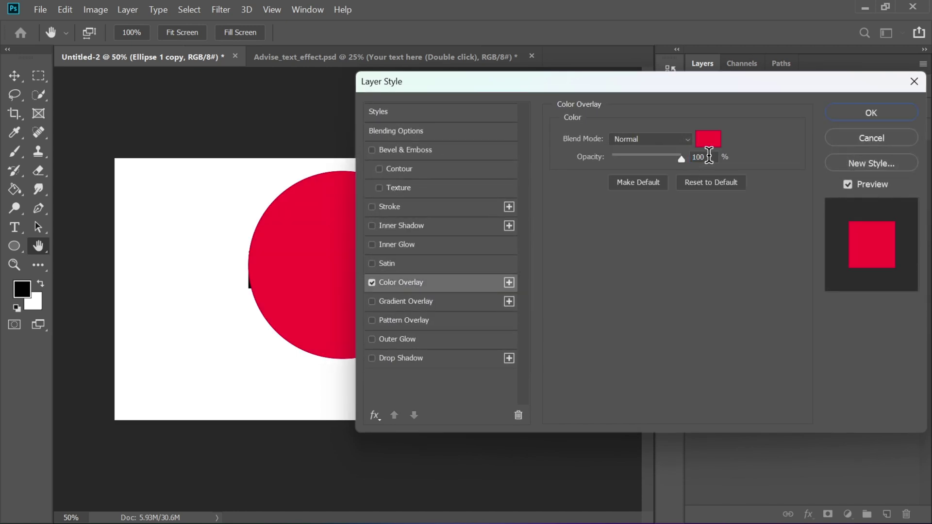
left_click(849, 117)
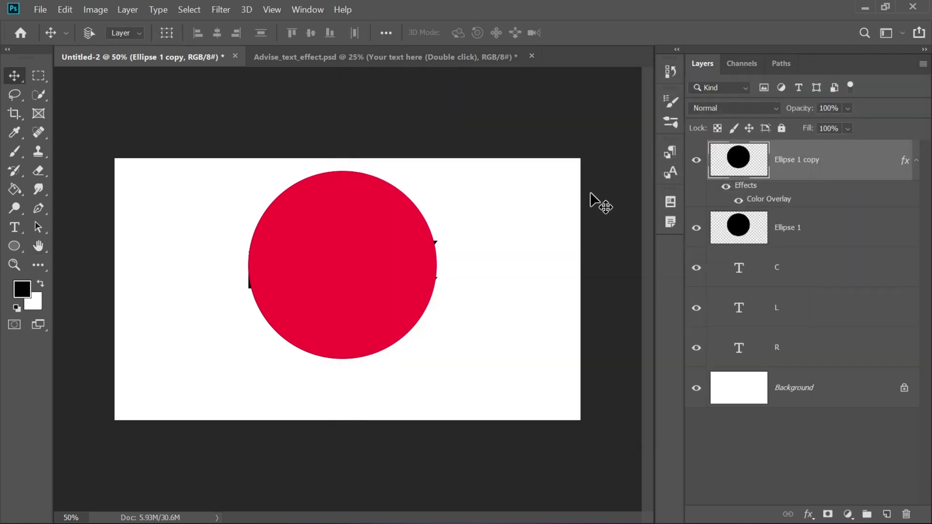
Scale the red circle copy to 92.25% and offset it so a black crescent shows.
key("ctrl+t")
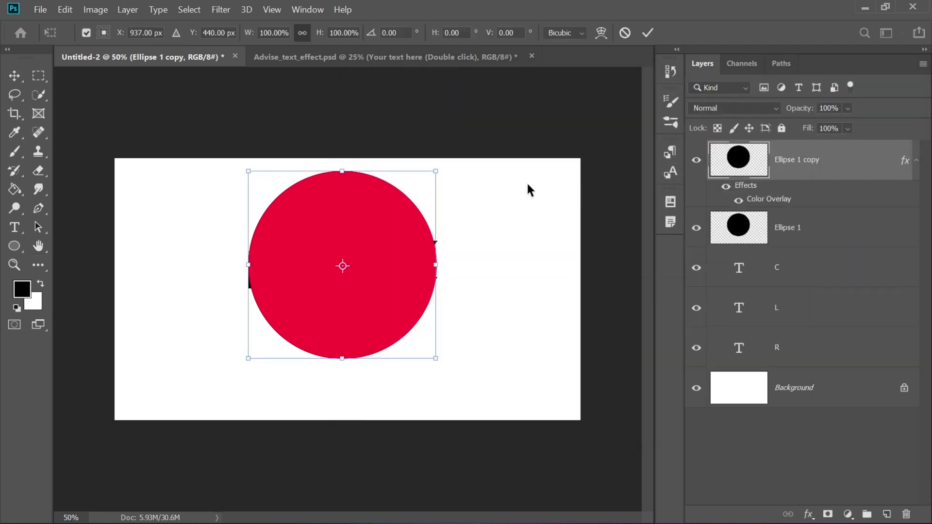
left_click_drag(438, 172, 429, 193)
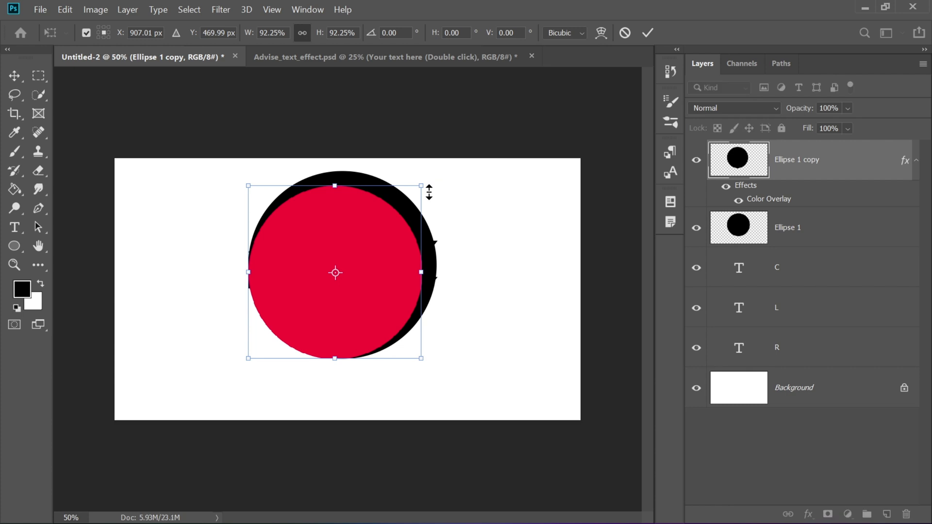
key("Left")
key("Left")
key("Up")
key("Up")
key("Up")
key("Up")
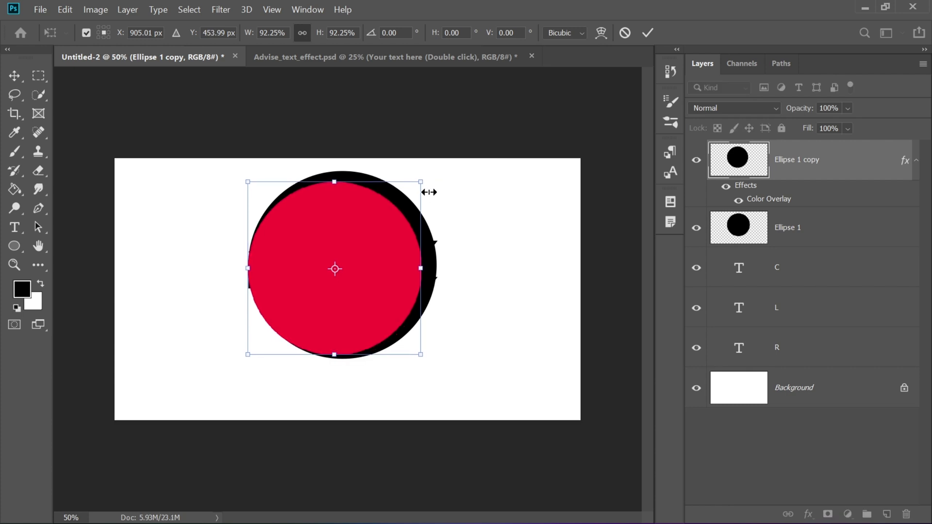
key("Down")
key("Down")
key("Return")
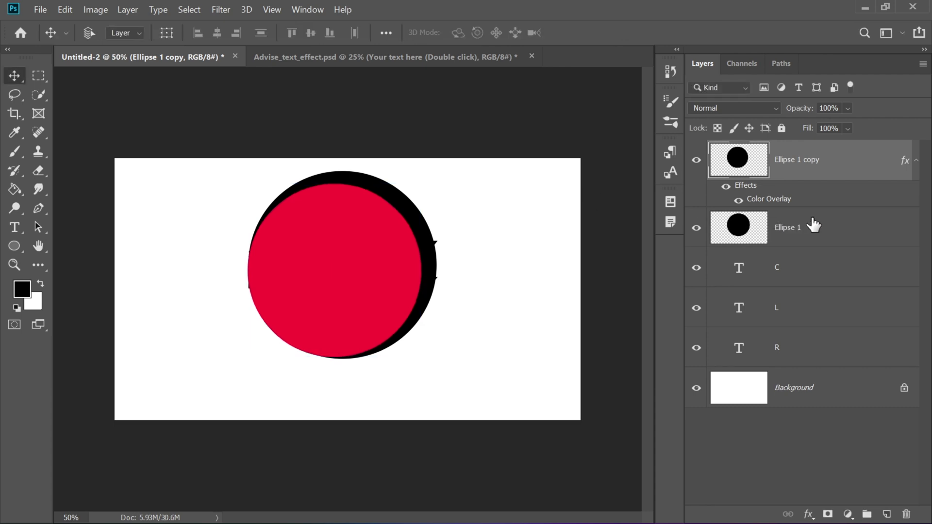
Subtract the red circle's shape from black Ellipse 1, then delete the red copy layer.
left_click(814, 226)
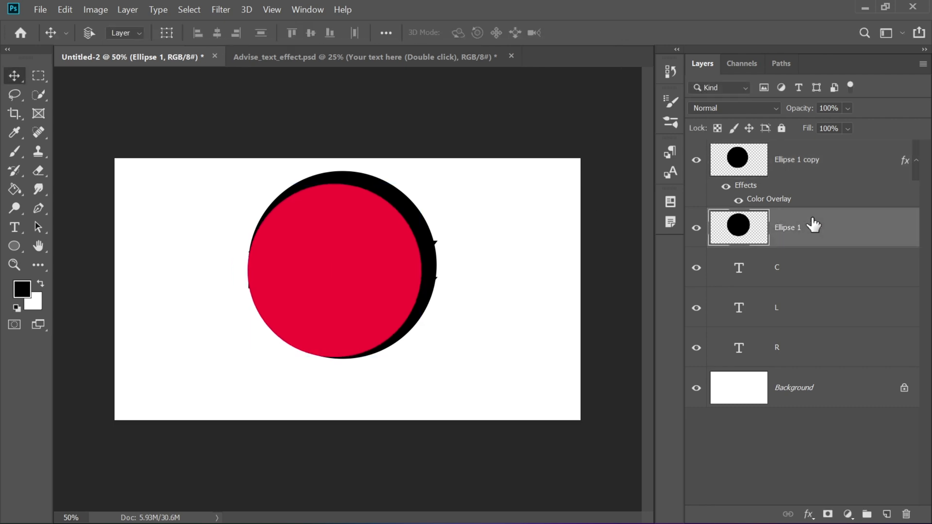
left_click(743, 169, "ctrl")
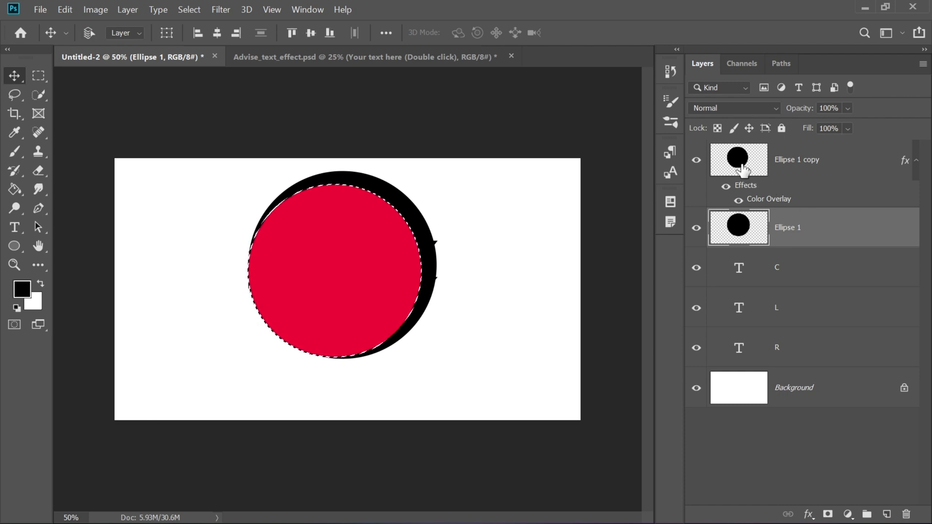
key("Delete")
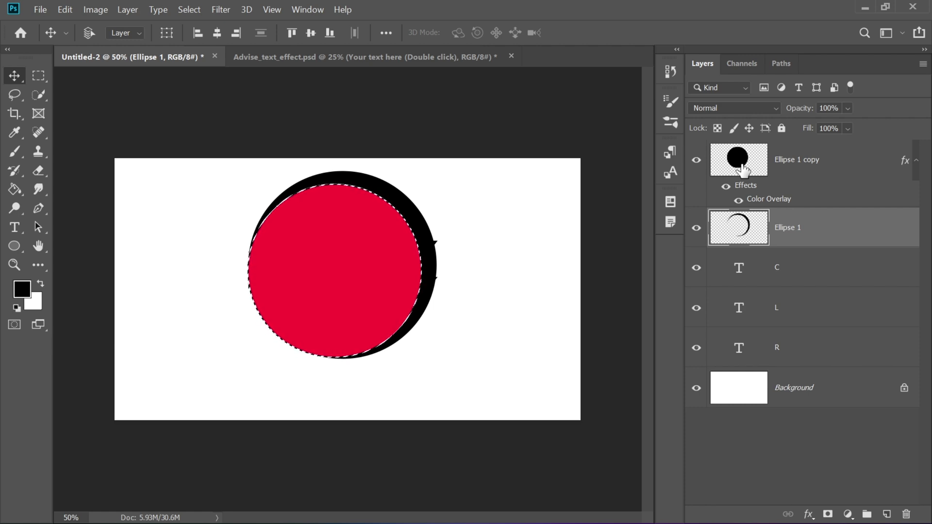
left_click(806, 169)
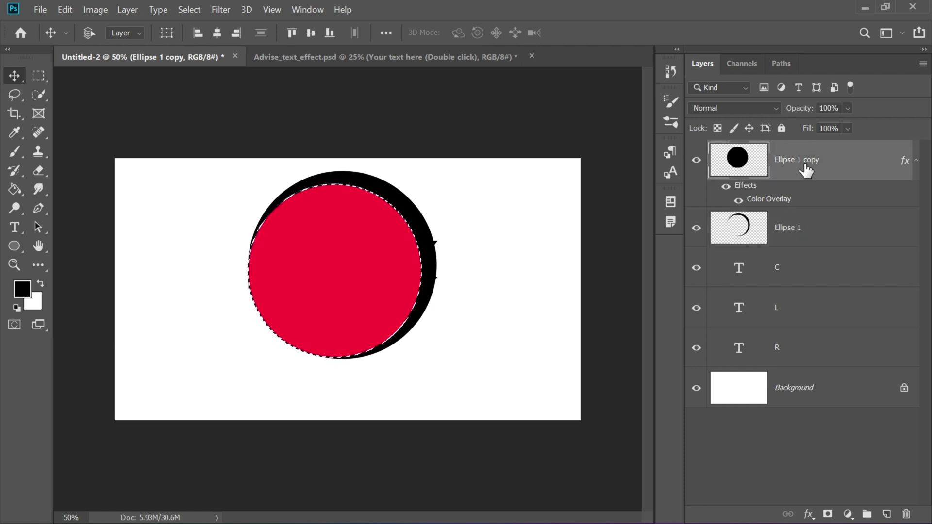
key("ctrl+d")
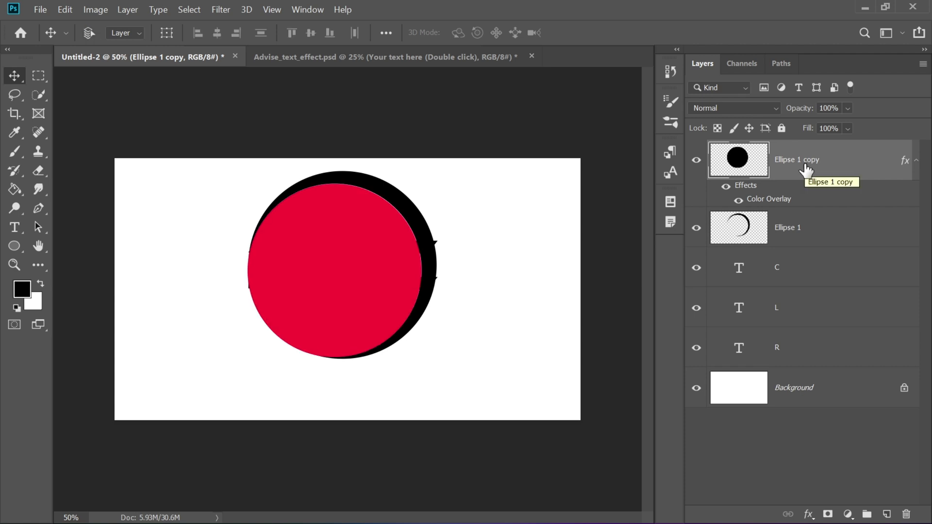
key("Delete")
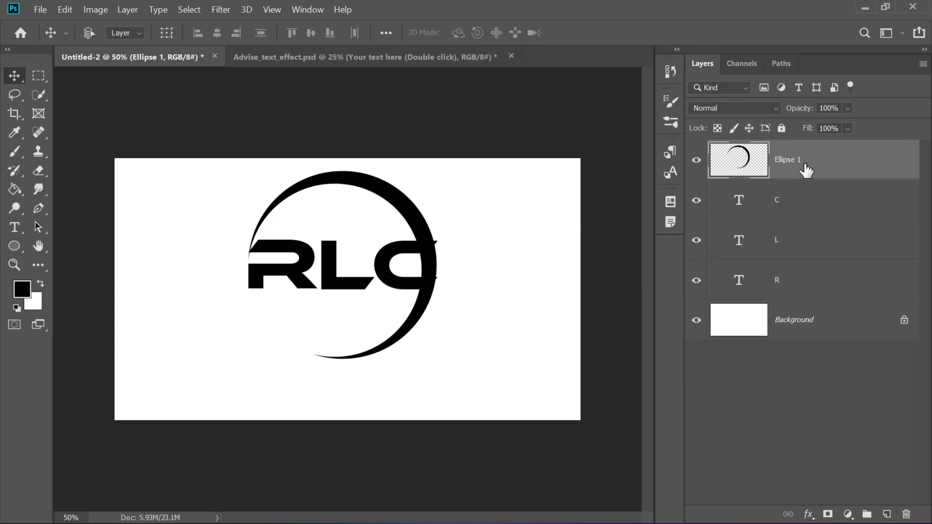
Erase the ring's lower part with a rectangular selection and duplicate the remaining top arc.
left_click(38, 76)
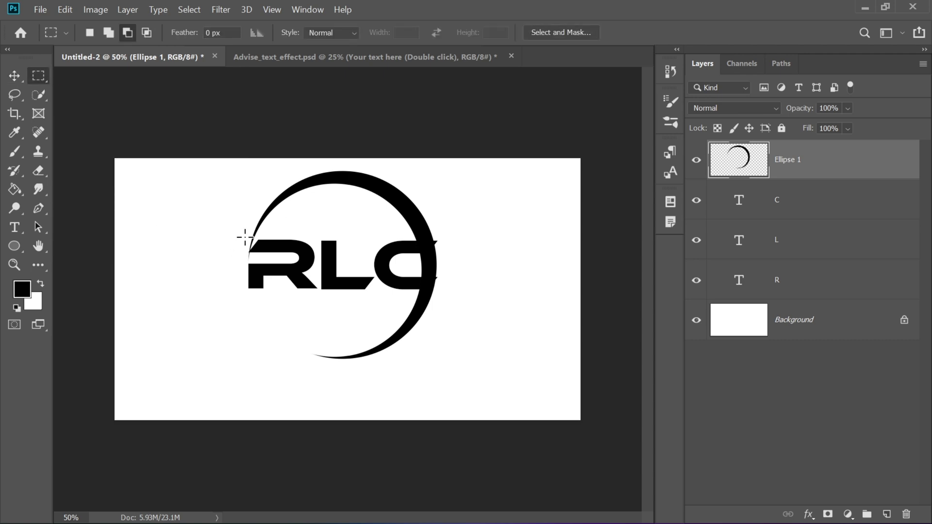
left_click_drag(245, 238, 460, 373)
key("Delete")
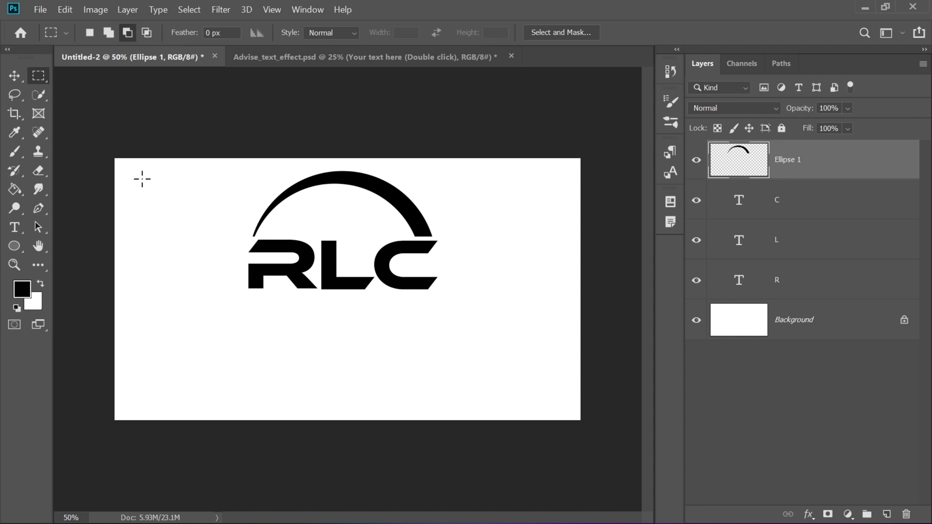
left_click(14, 77)
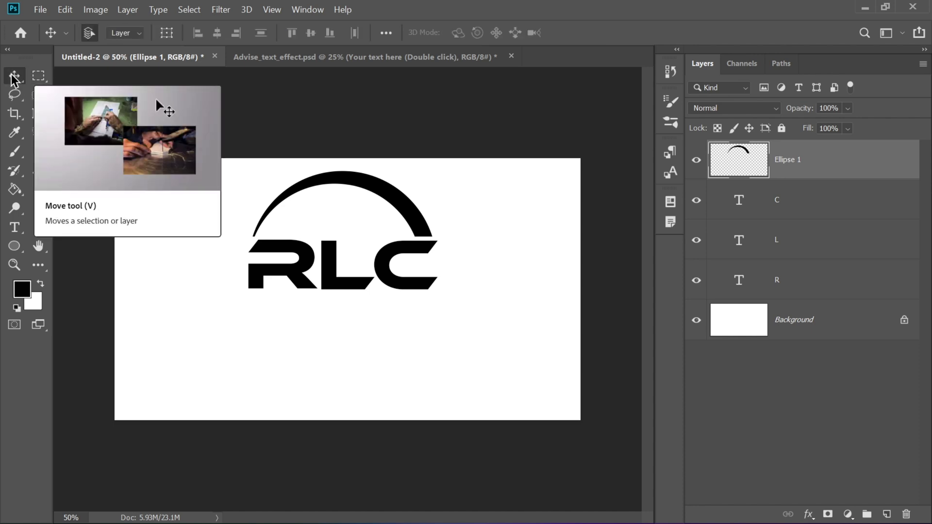
key("ctrl+j")
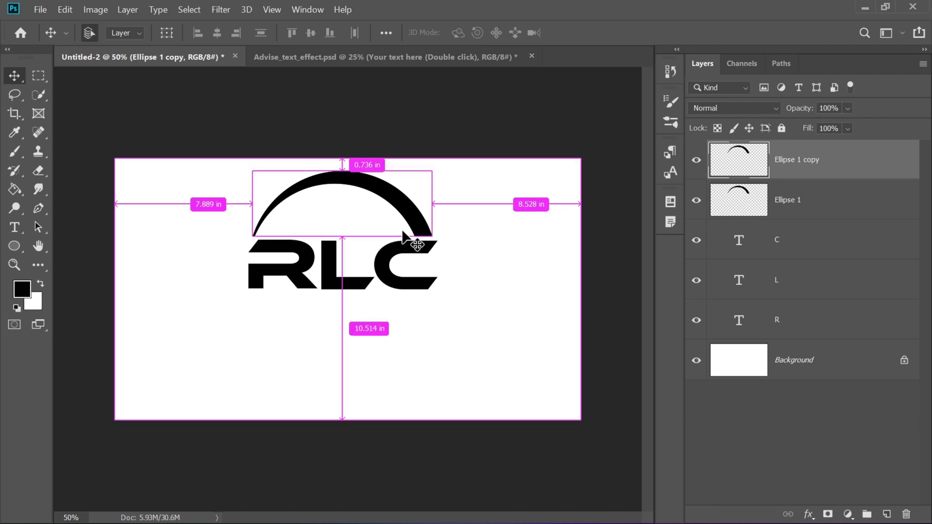
Rotate the arc copy 180° and nudge it down below the RLC letters.
key("ctrl+t")
right_click(393, 205)
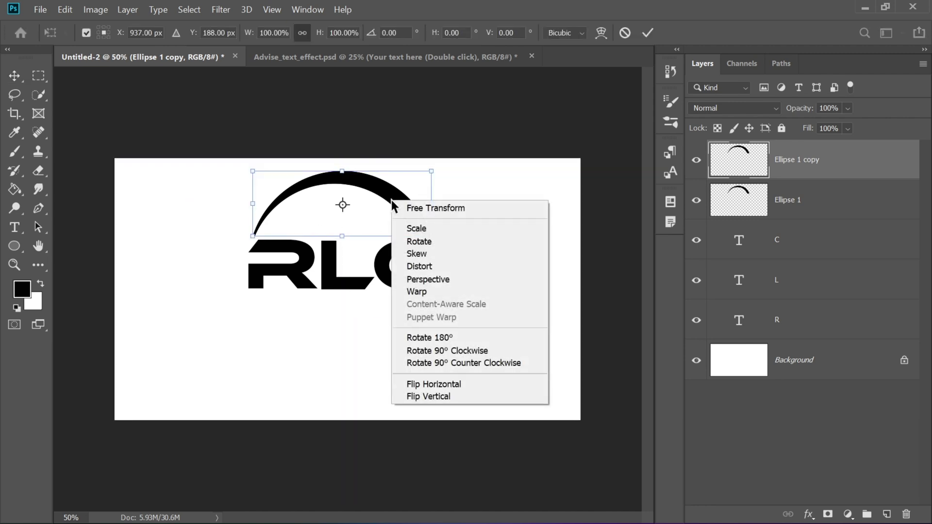
left_click(424, 338)
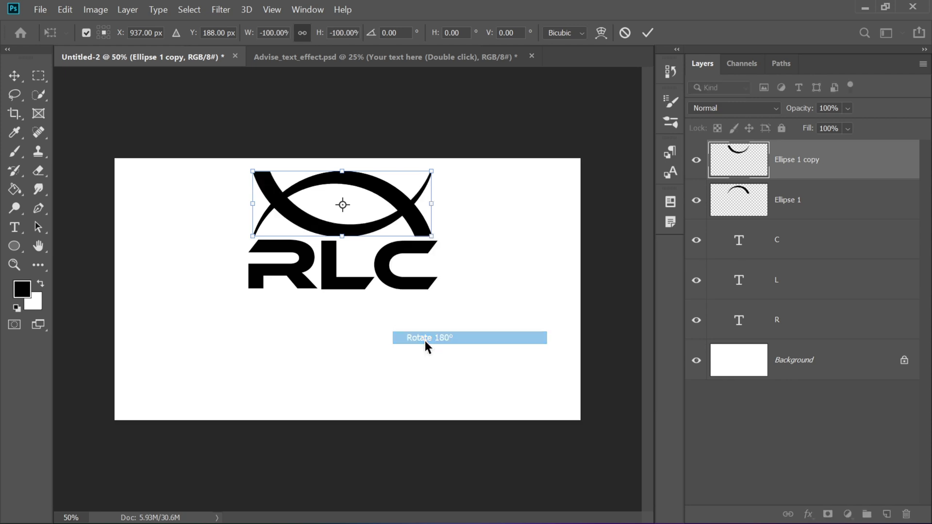
key("shift+Down")
key("shift+Down")
key("shift+Down")
key("shift+Down")
key("shift+Down")
key("shift+Down")
key("shift+Down")
key("shift+Down")
key("shift+Down")
key("shift+Down")
key("shift+Down")
key("shift+Down")
key("shift+Down")
key("shift+Down")
key("shift+Down")
key("shift+Down")
key("shift+Down")
key("shift+Down")
key("shift+Down")
key("shift+Down")
key("shift+Down")
key("shift+Down")
key("shift+Down")
key("Up")
key("Up")
key("Up")
key("Up")
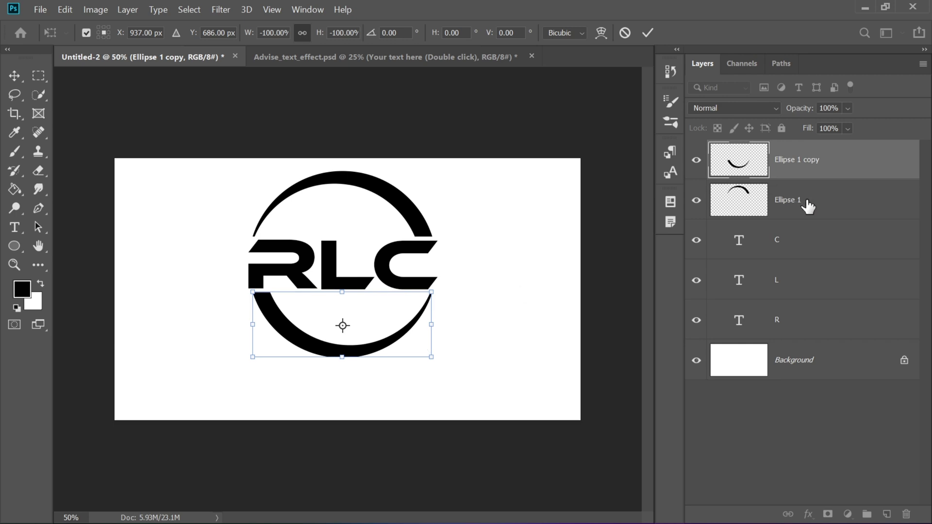
Scale both arc layers together to about 85% and nudge them up around RLC.
key("Return")
left_click(809, 206, "shift")
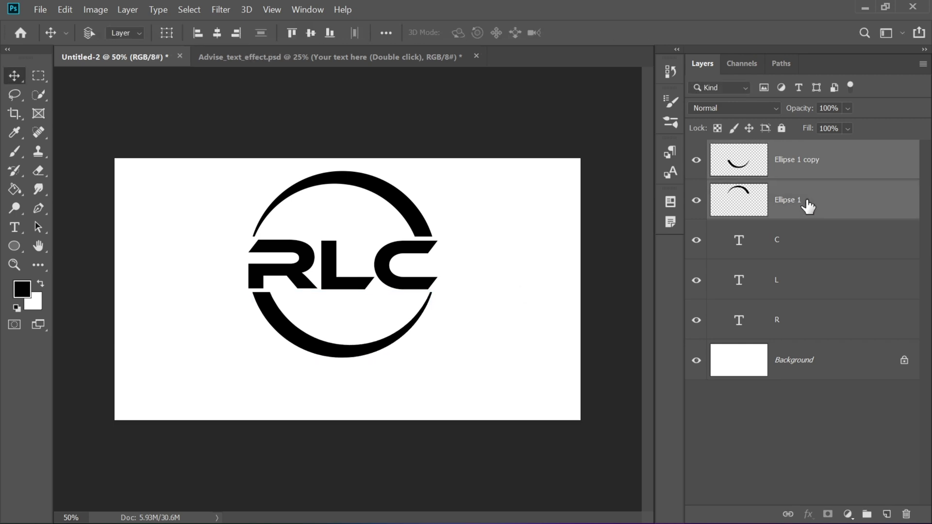
key("ctrl+t")
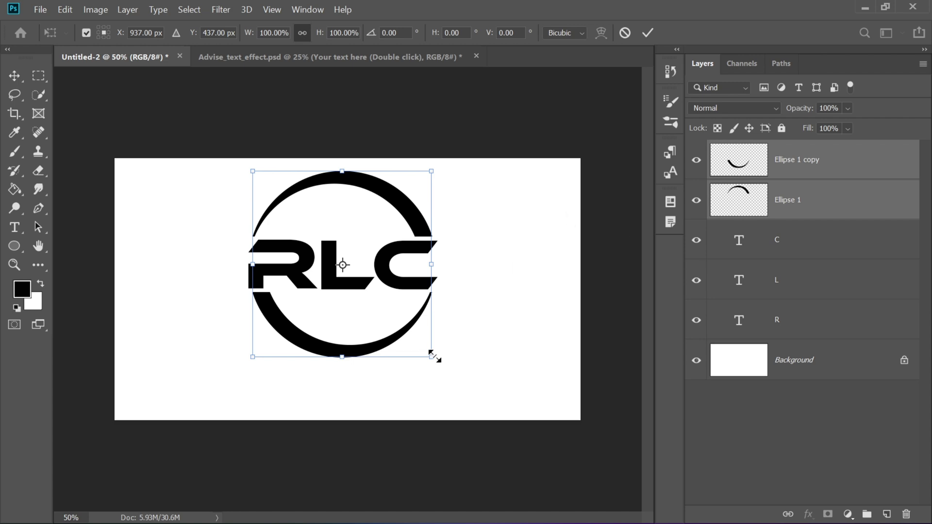
left_click_drag(433, 359, 414, 355)
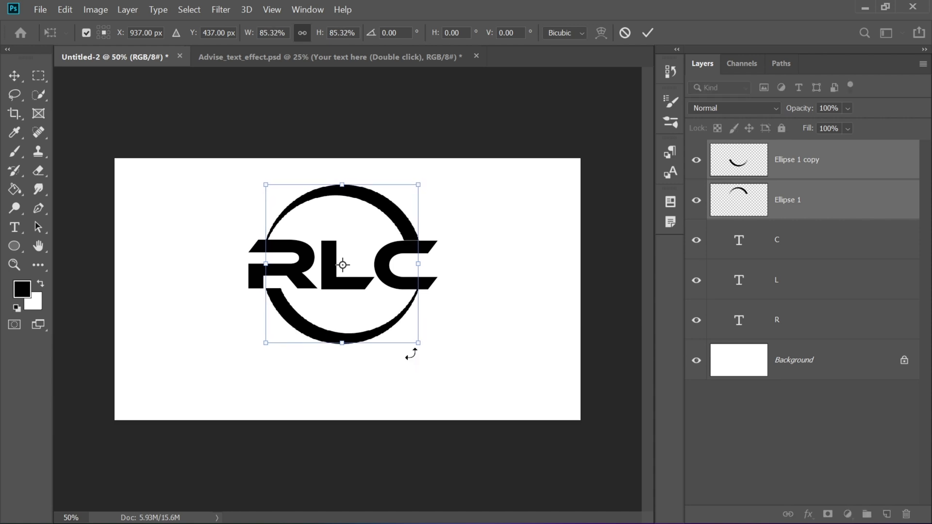
key("Return")
key("Up")
key("Up")
key("Up")
key("Up")
key("Up")
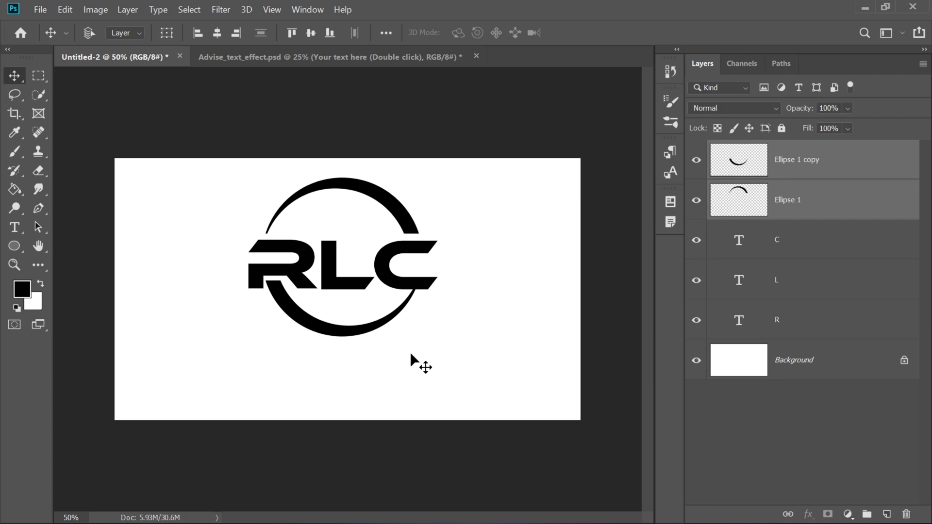
key("Up")
key("Up")
key("Up")
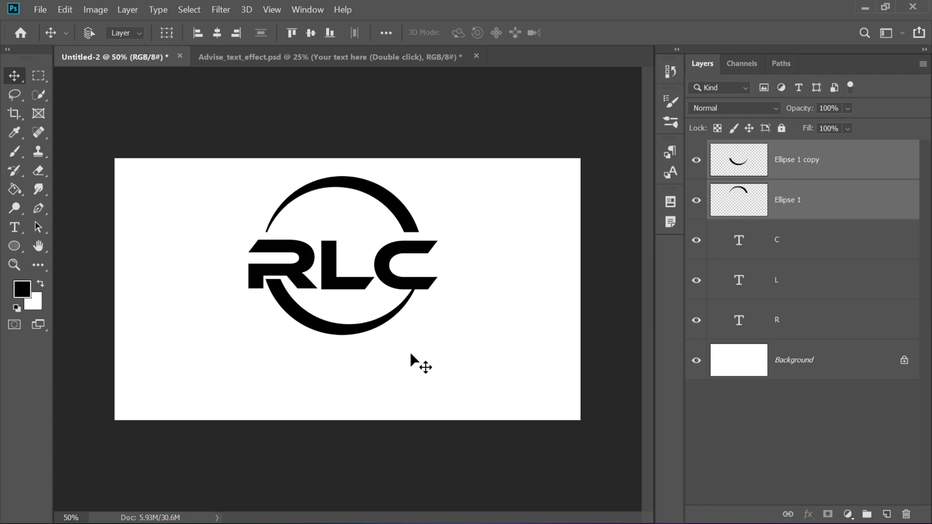
Mark a rectangular selection below the C on the Ellipse 1 copy, then deselect it.
left_click(38, 76)
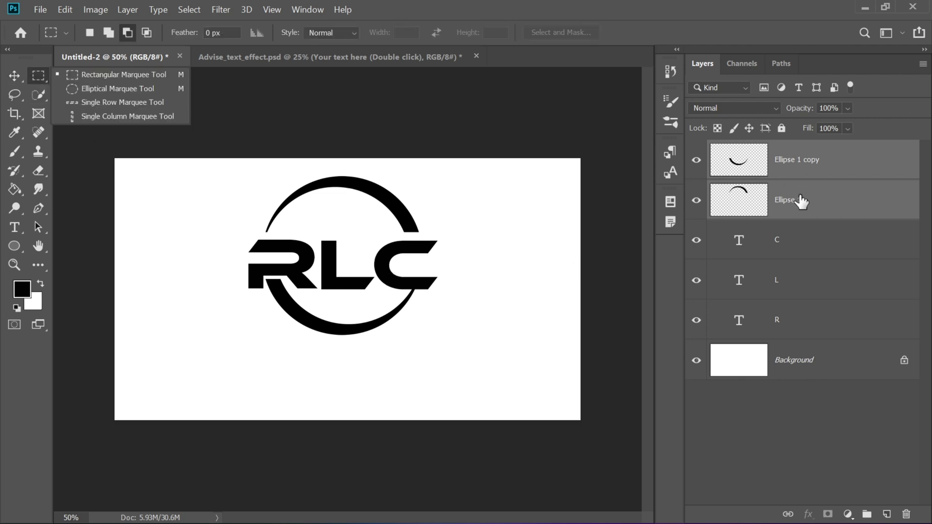
left_click(789, 173)
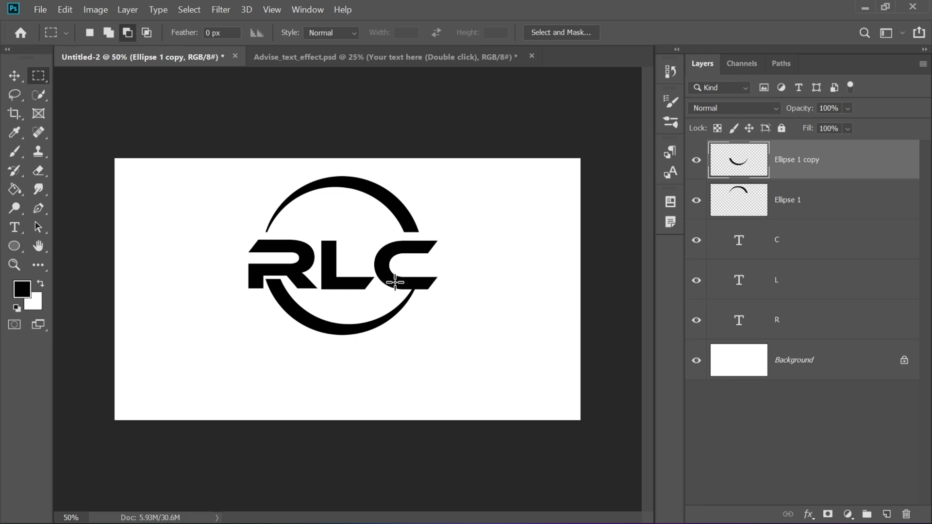
left_click_drag(395, 282, 442, 300)
key("ctrl+d")
Select only the Ellipse 1 copy layer and pick the Rectangle shape tool.
left_click(830, 204, "shift")
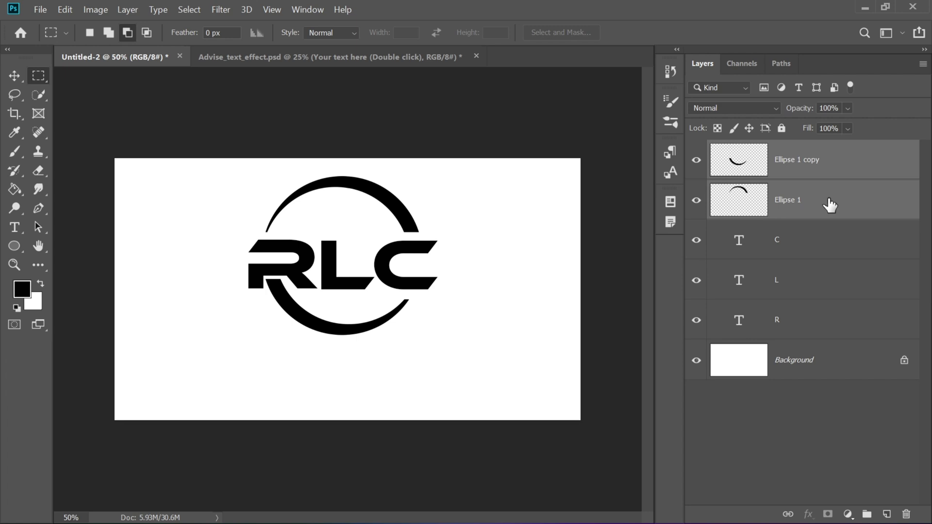
left_click(14, 76)
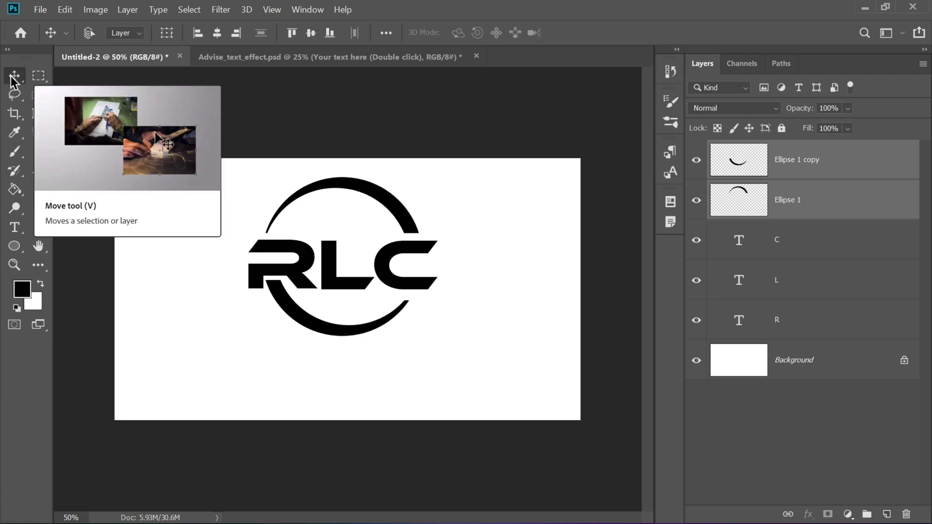
left_click(842, 166)
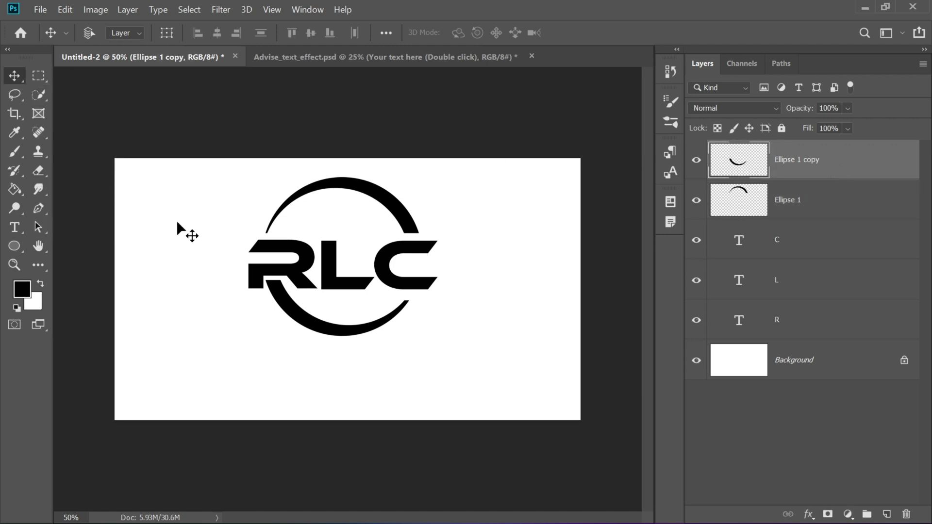
left_click_drag(18, 246, 50, 250)
At 100% zoom, draw a black bar extending left from the top of the R.
key("ctrl+plus")
key("ctrl+plus")
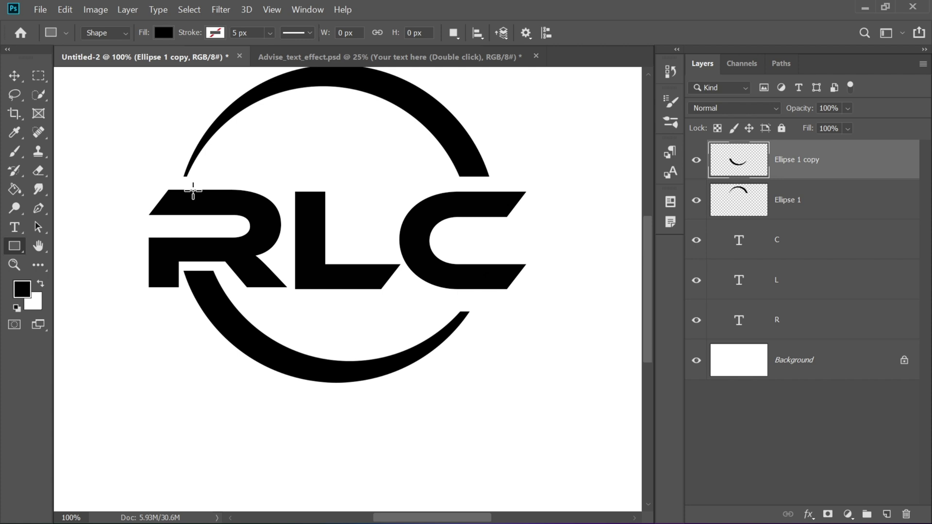
left_click_drag(193, 191, 62, 214)
left_click(13, 77)
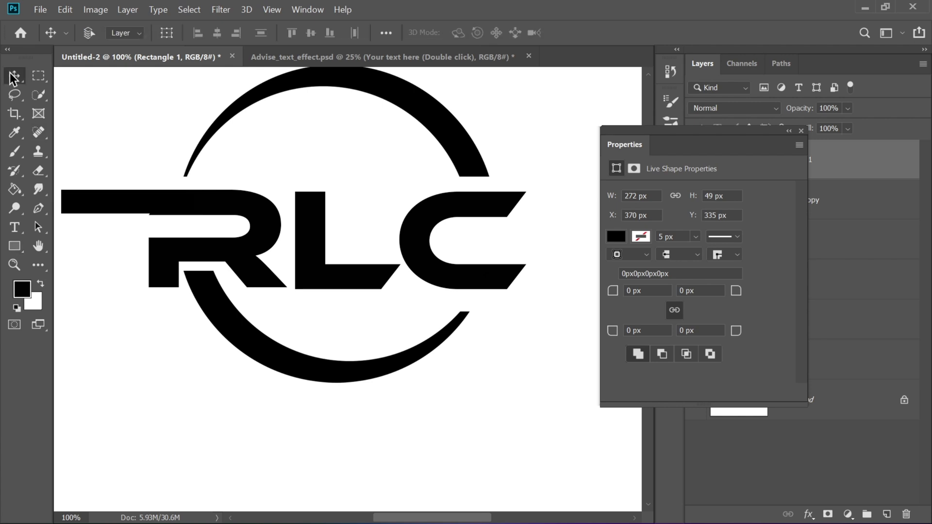
Make the bar slightly taller and nudge it up one pixel.
key("ctrl+t")
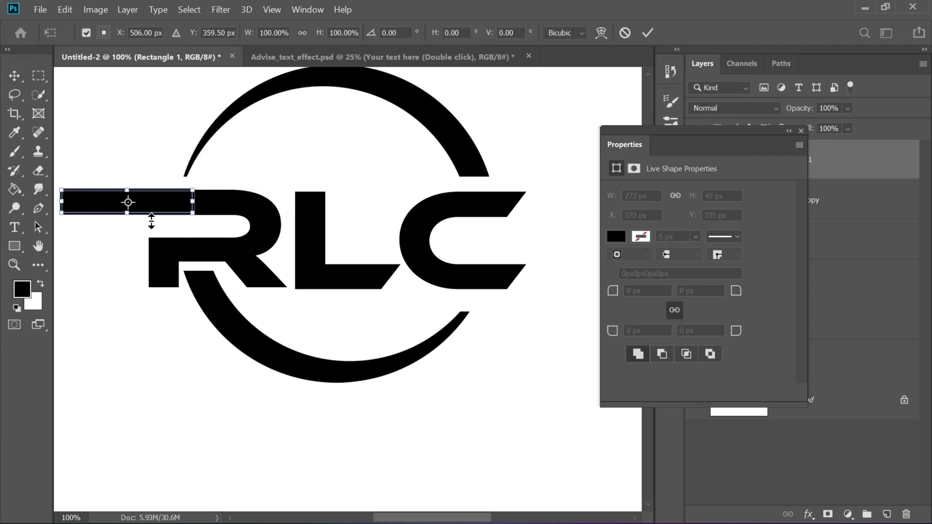
left_click_drag(128, 214, 128, 214)
key("Return")
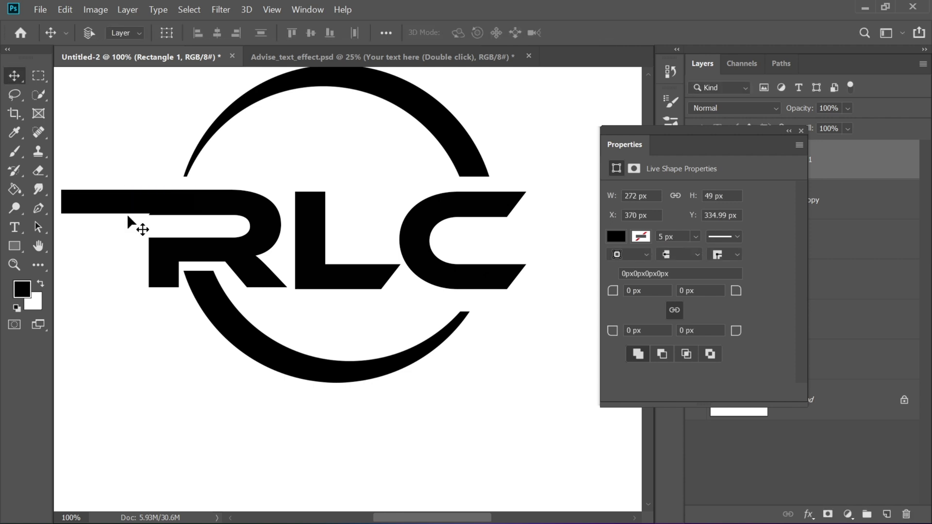
key("ctrl+t")
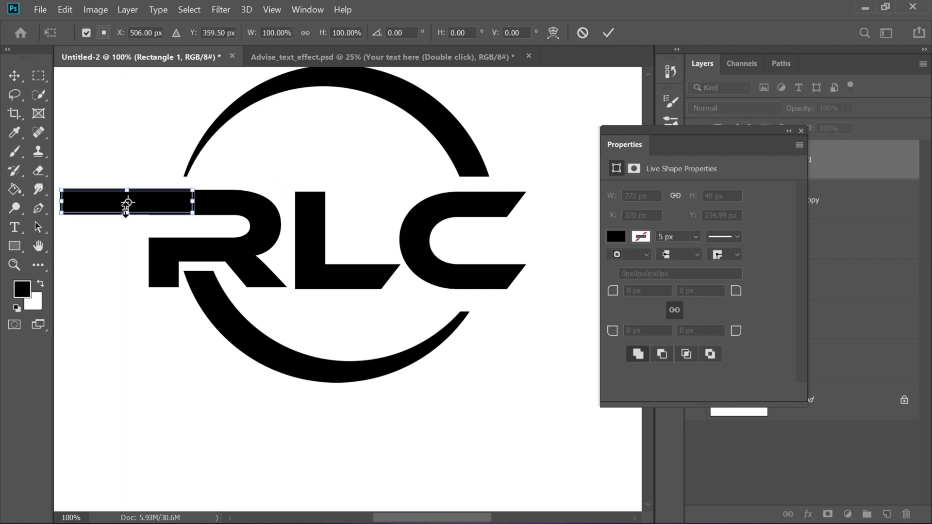
left_click_drag(126, 212, 126, 212)
key("Return")
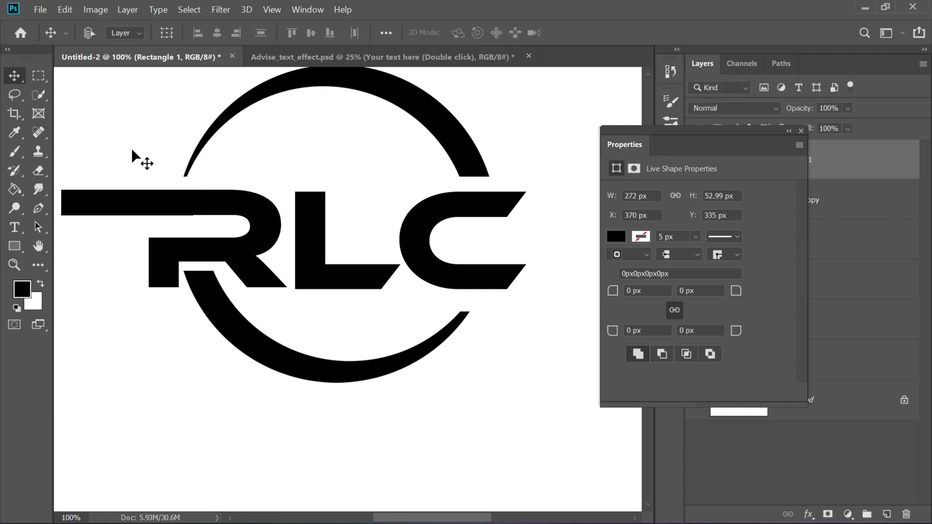
key("Up")
Trim the bar to exactly 272 × 52 px.
key("ctrl+t")
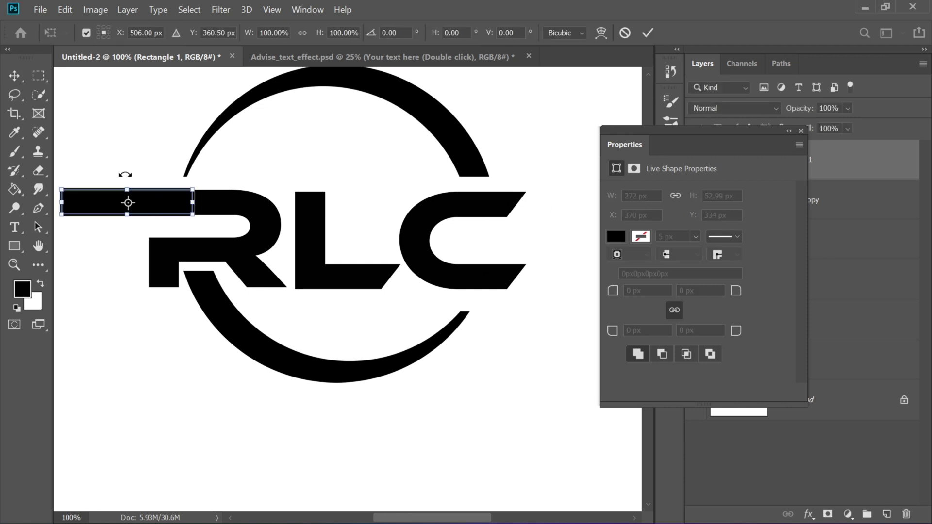
key("ctrl+plus")
key("ctrl+plus")
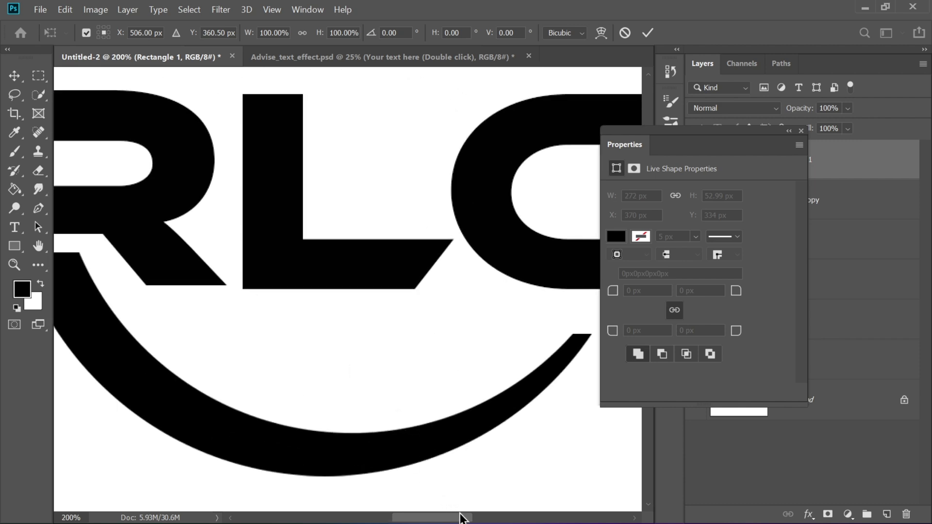
left_click_drag(460, 518, 427, 517)
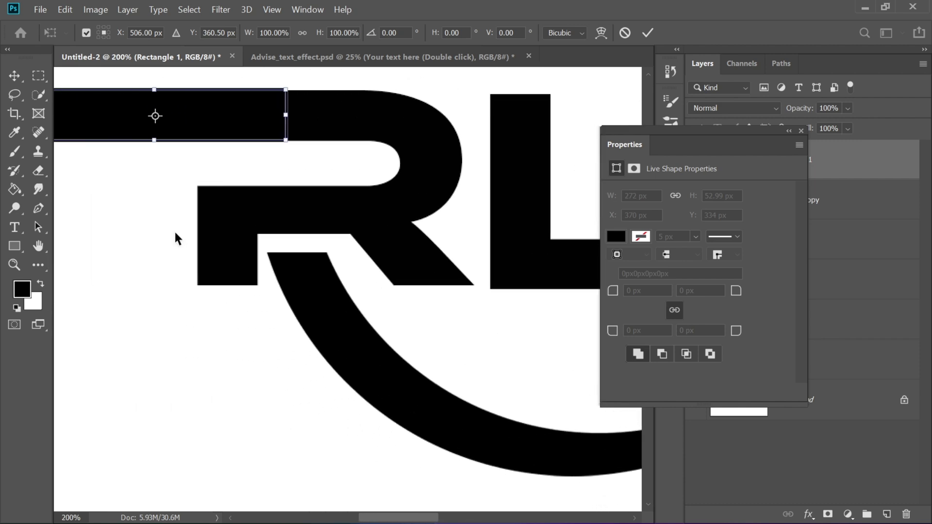
left_click_drag(155, 86, 154, 88)
key("Return")
key("ctrl+minus")
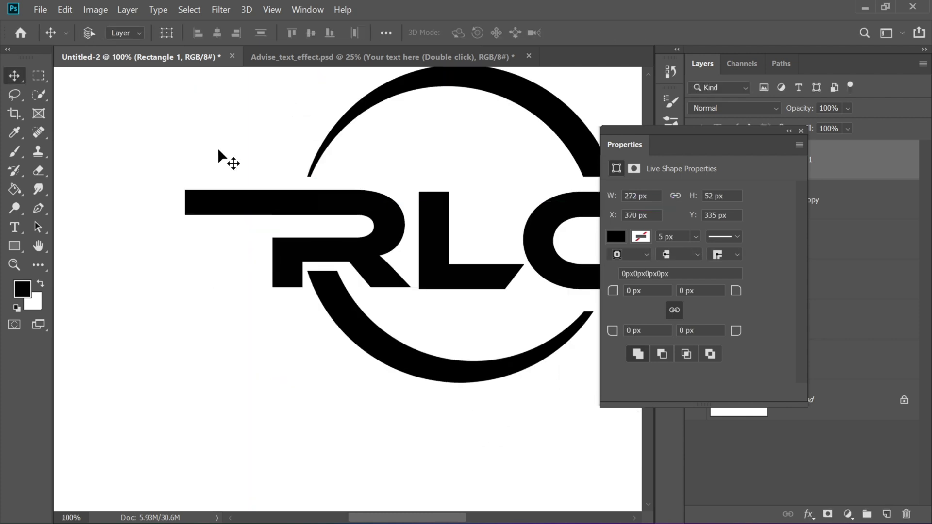
left_click(39, 208)
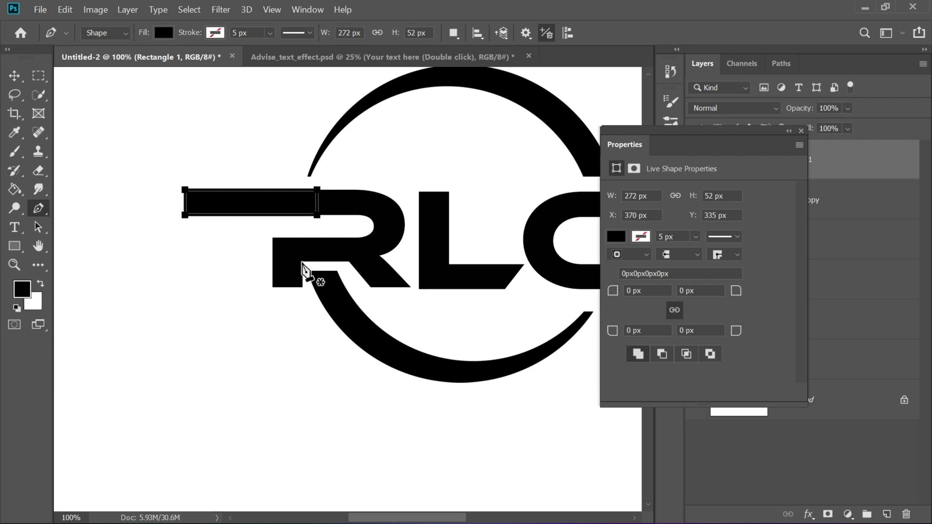
Draw a closed seven-corner polygon over the bar's left end and the R's left side.
left_click(302, 261)
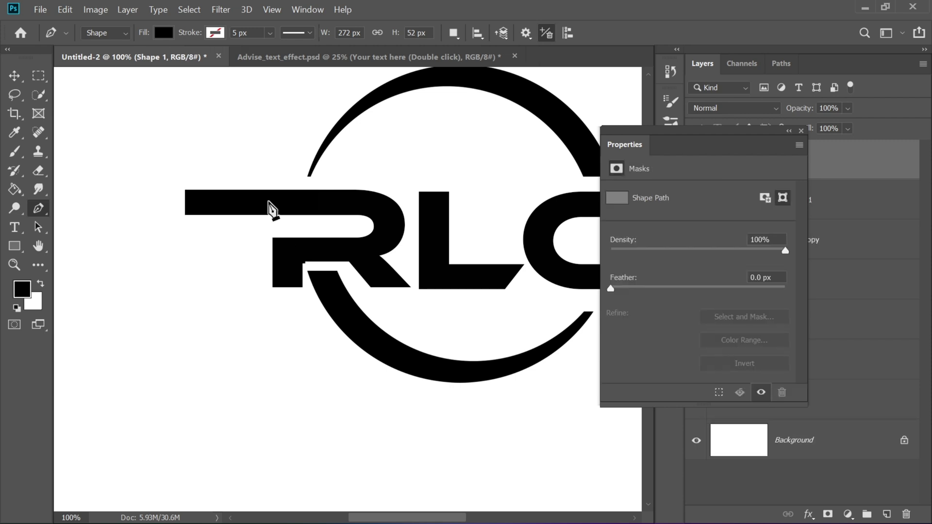
left_click(245, 154)
left_click(152, 162)
left_click(154, 237)
left_click(211, 310)
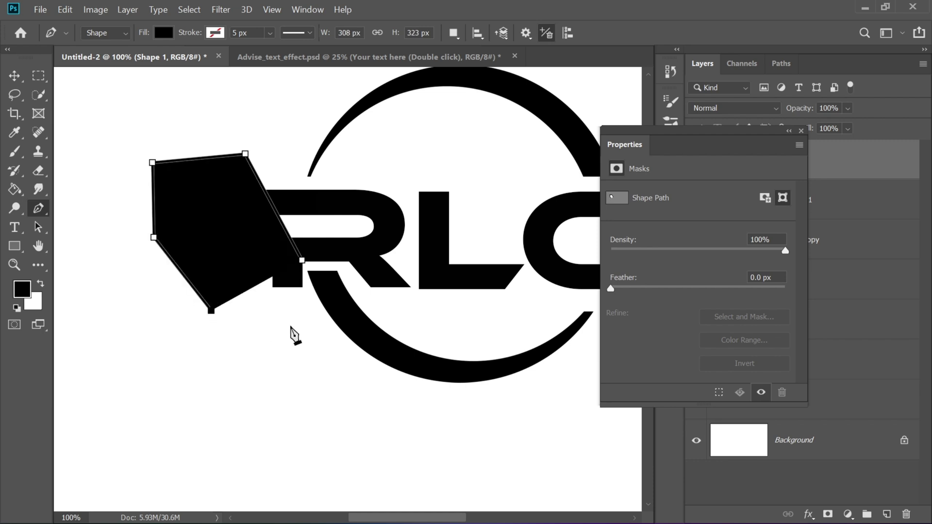
left_click(291, 325)
left_click(305, 303)
left_click(302, 262)
Turn the polygon path into a selection with no feather.
right_click(212, 200)
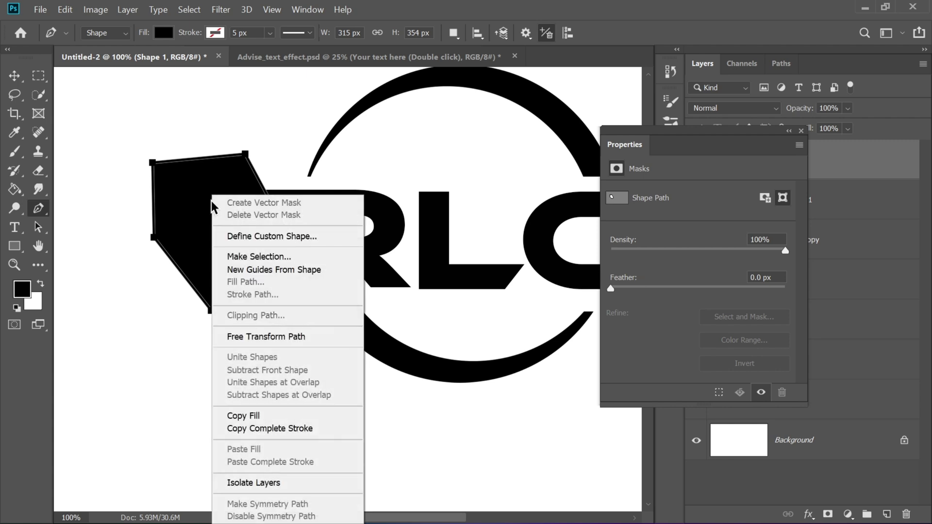
left_click(247, 257)
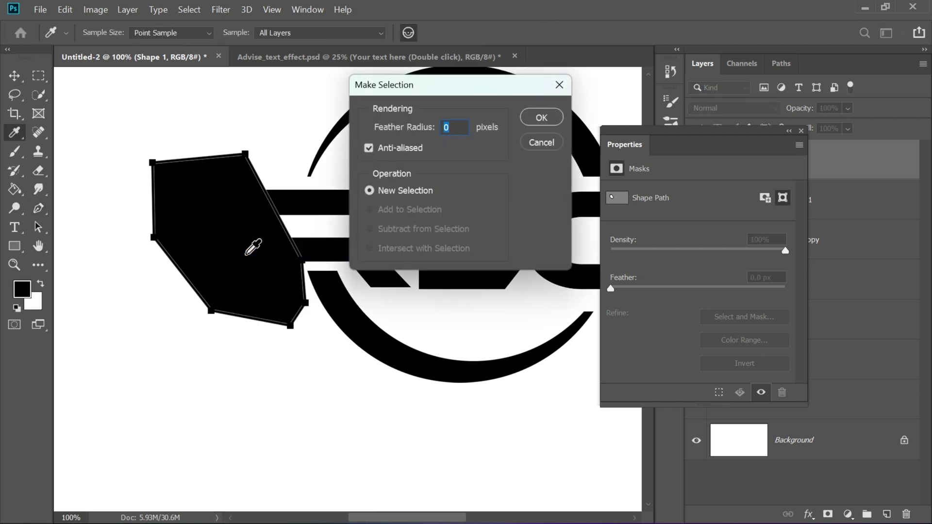
left_click(541, 118)
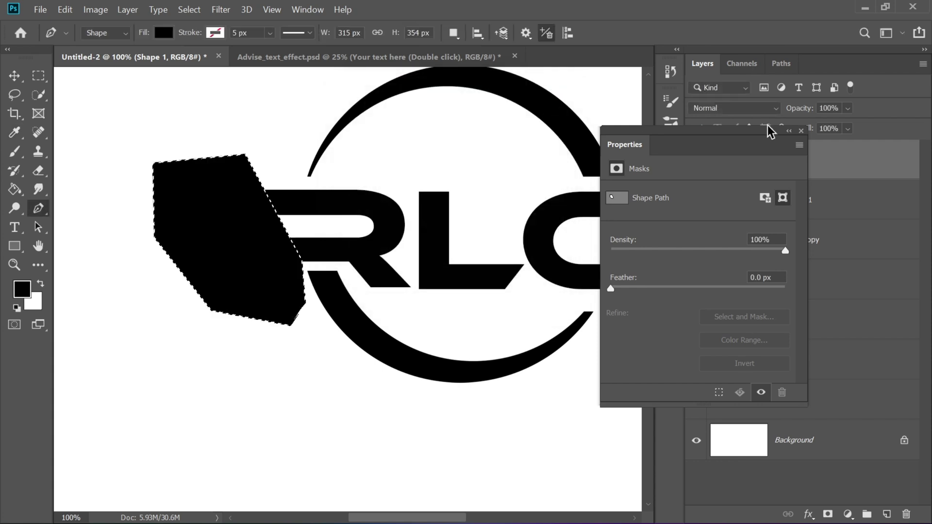
Rasterize the R text layer and the Rectangle 1 shape layer.
left_click(801, 131)
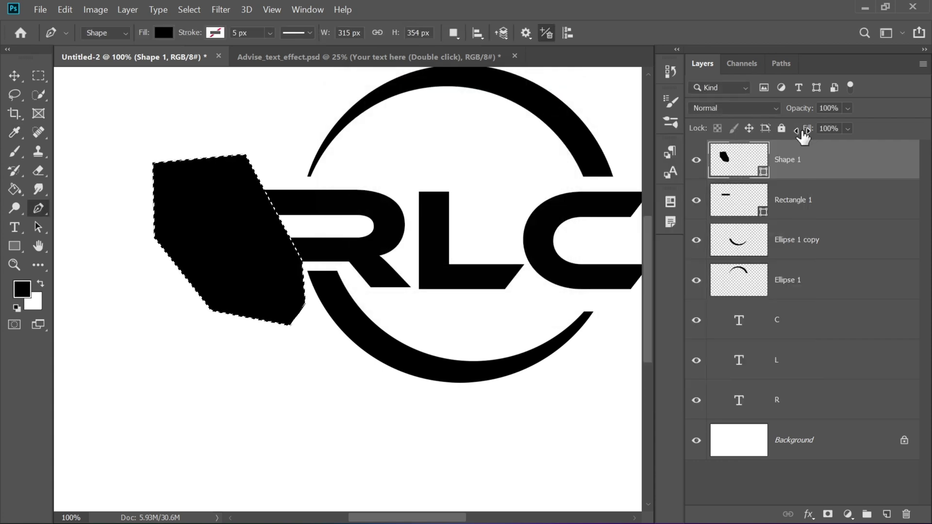
right_click(817, 410)
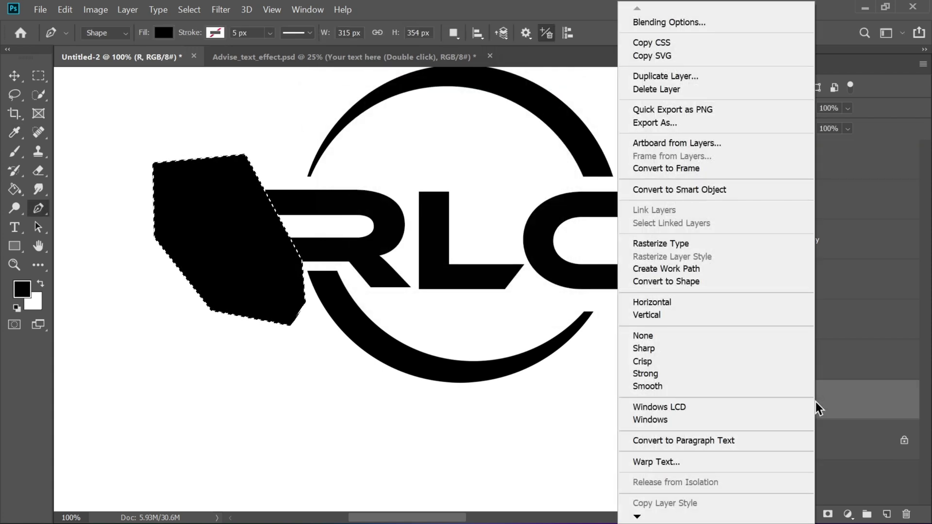
left_click(648, 245)
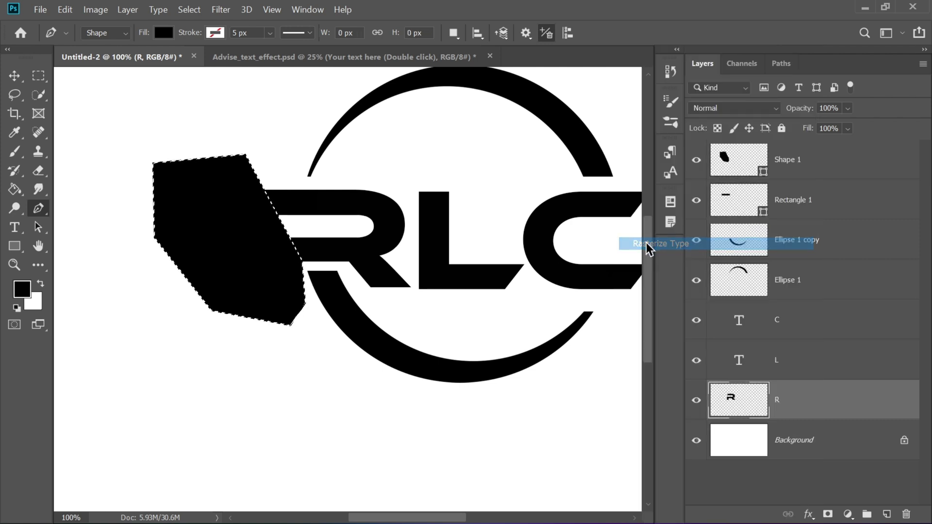
right_click(810, 199)
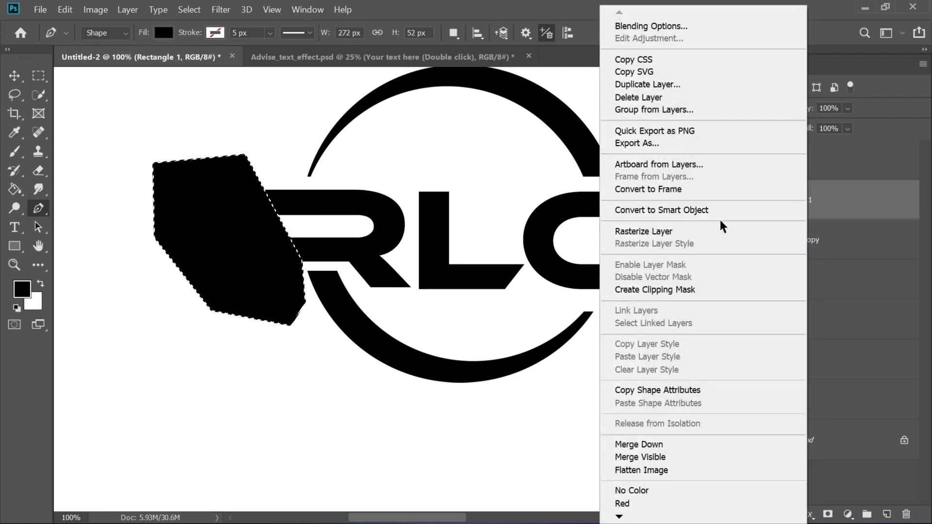
left_click(643, 232)
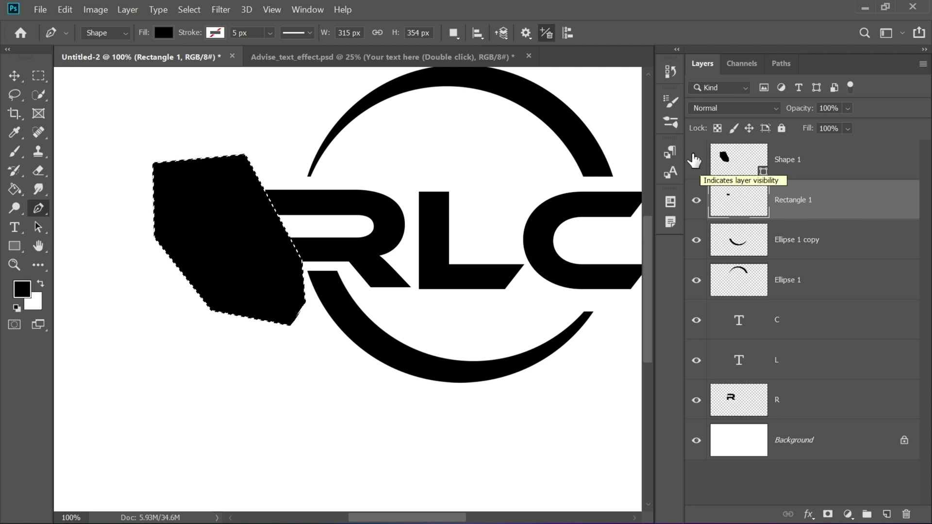
Erase the selected part of the R, then delete the Shape 1 layer.
left_click(696, 160)
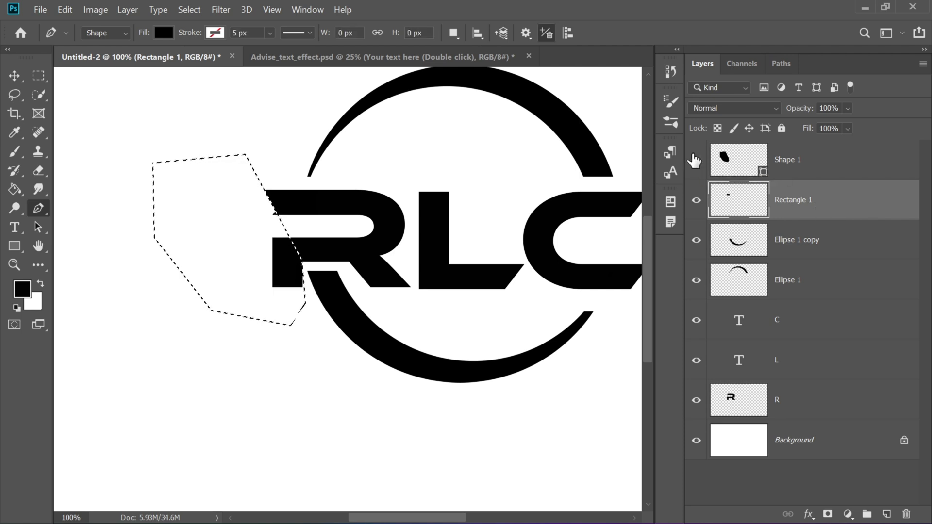
left_click(803, 398)
key("Delete")
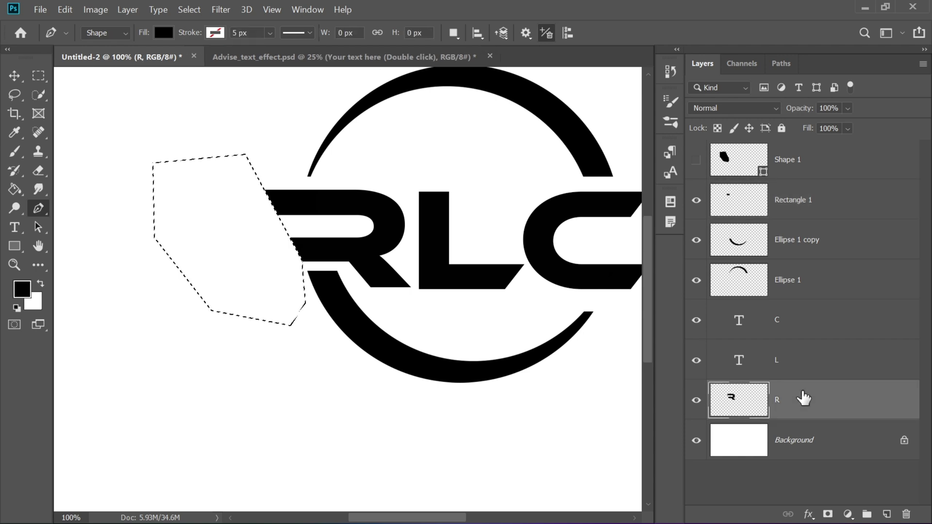
key("ctrl+d")
left_click(822, 165)
key("Delete")
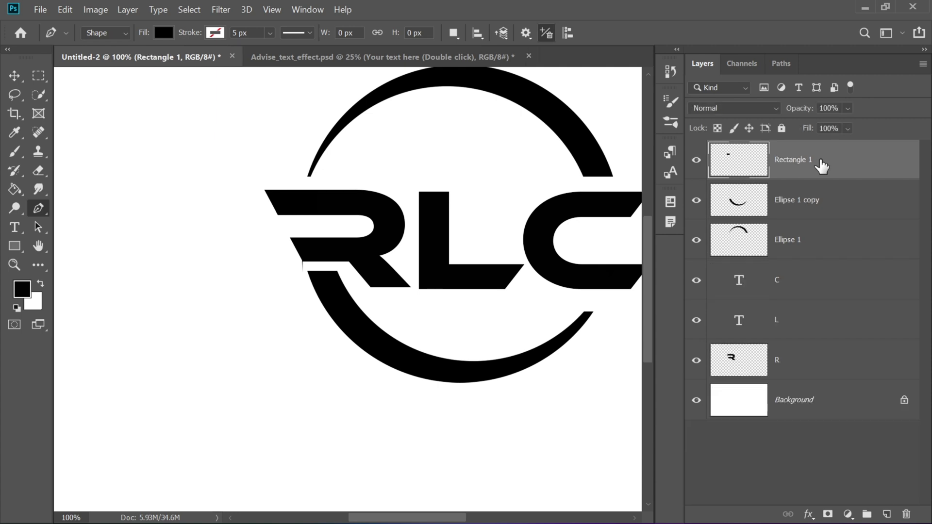
key("ctrl+minus")
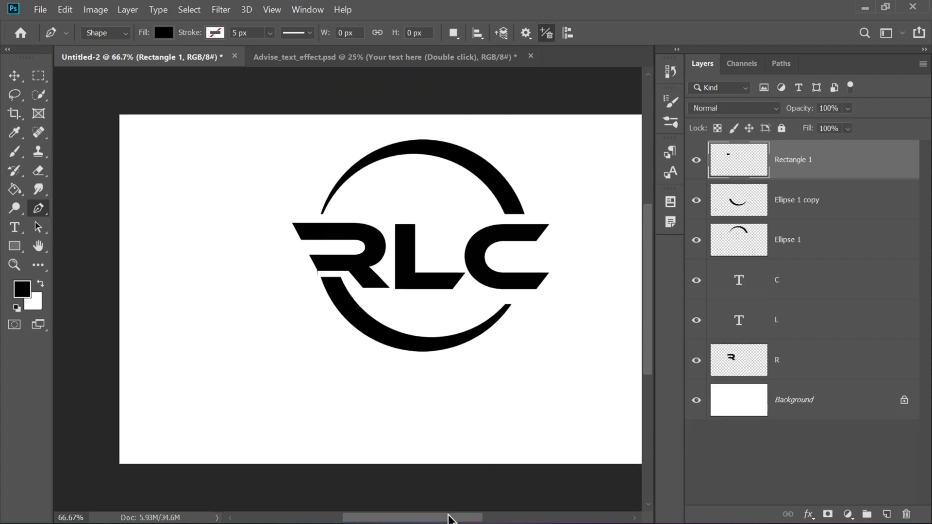
At 200% zoom, draw a 264 × 52 px rectangle from the L's base to the C's lower arm.
left_click_drag(450, 517, 467, 516)
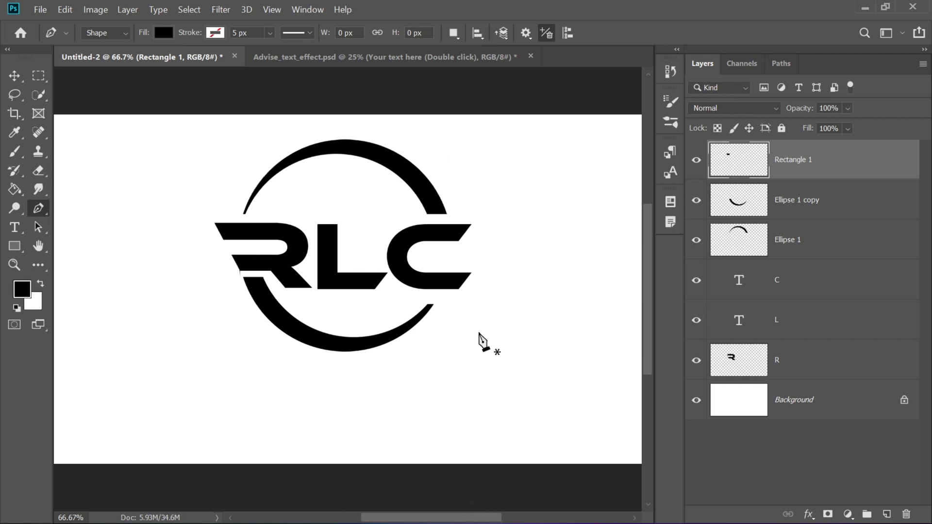
key("ctrl+plus")
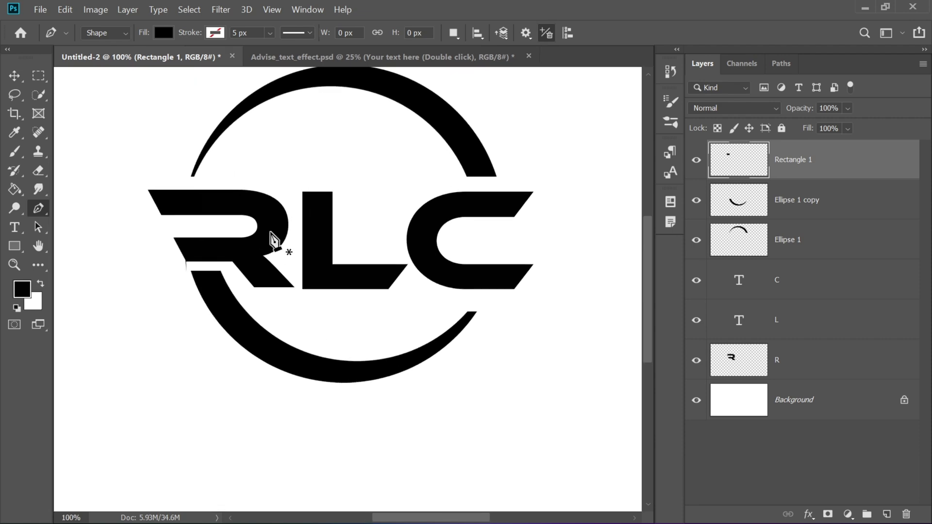
left_click(14, 76)
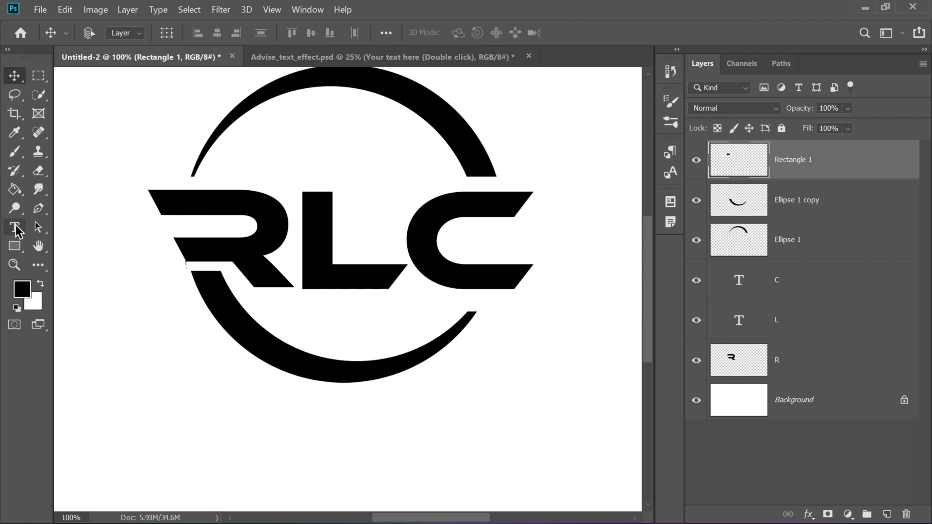
left_click(15, 246)
key("ctrl+plus")
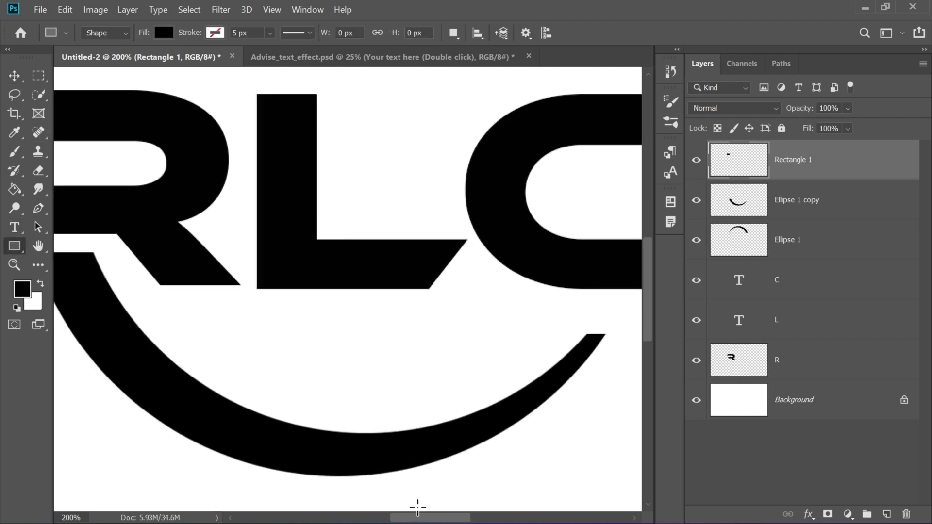
left_click_drag(416, 519, 434, 520)
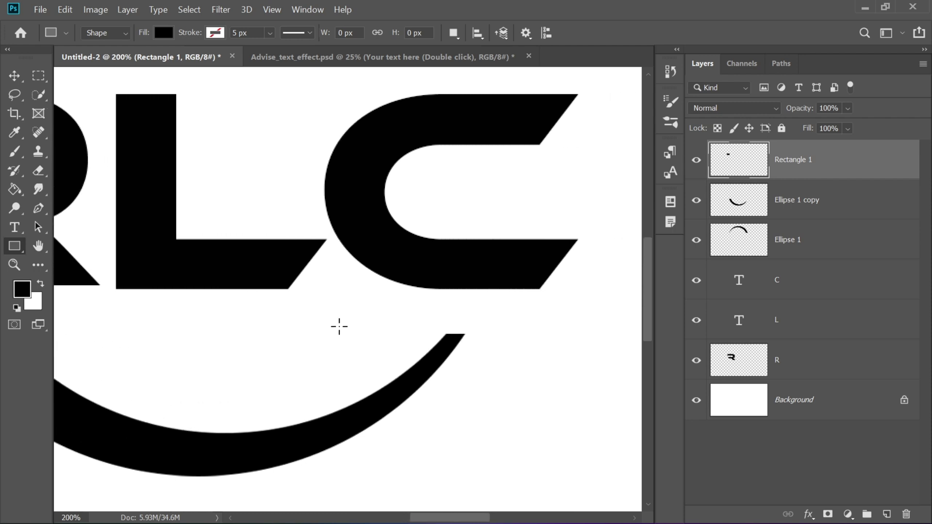
left_click_drag(267, 239, 523, 288)
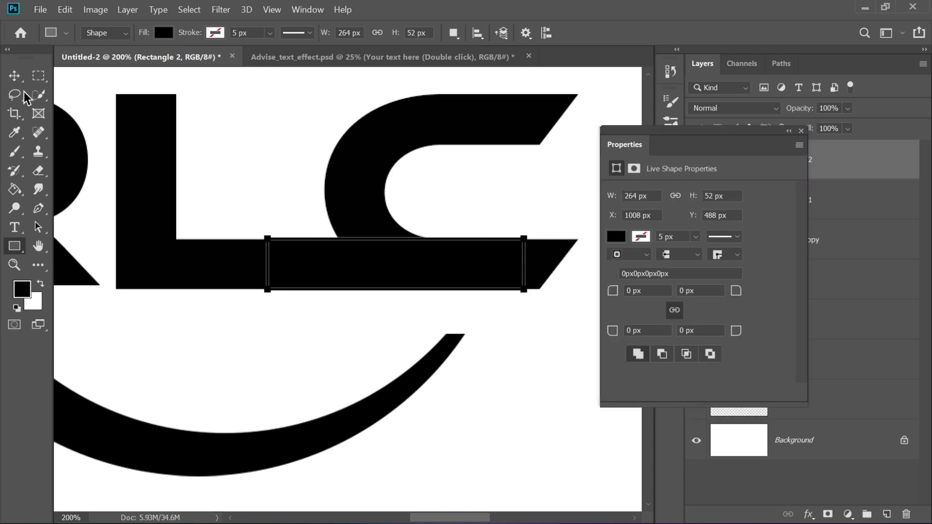
left_click(14, 75)
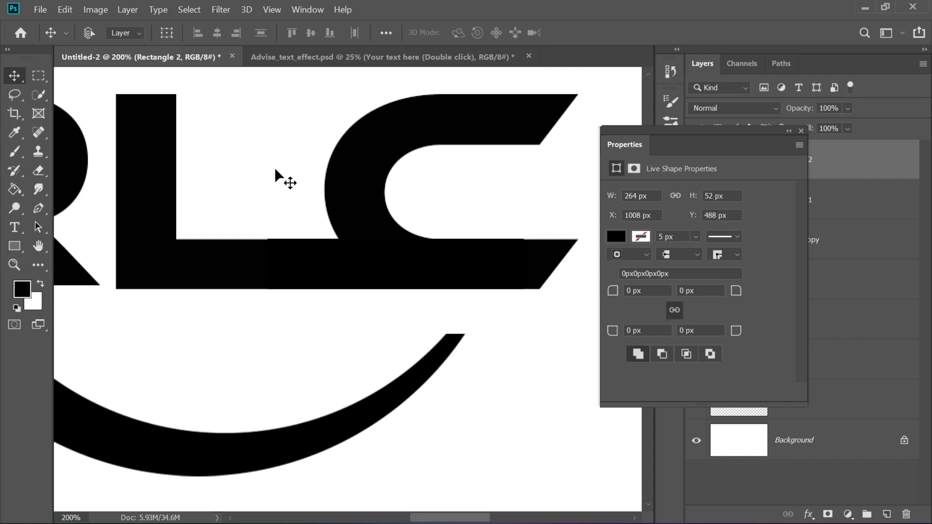
Marquee-select the slanted tip of the C's lower arm.
left_click(41, 76)
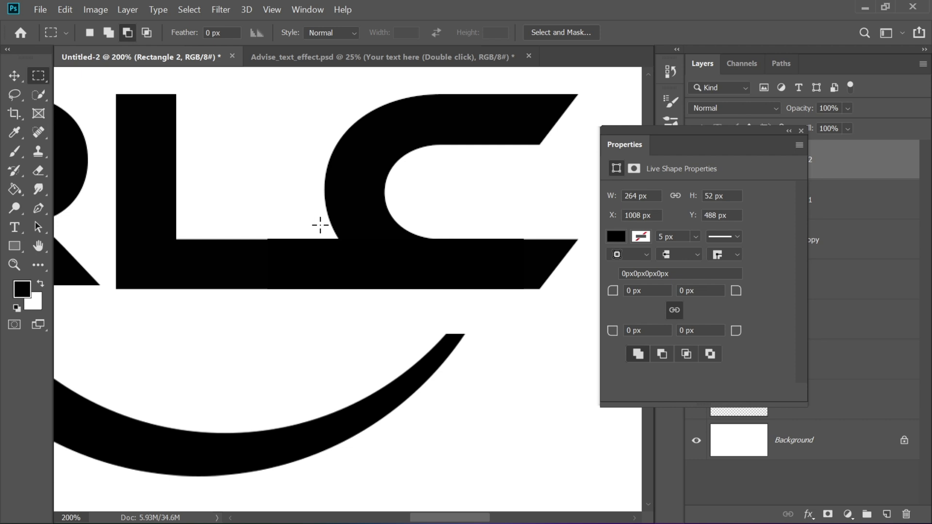
left_click_drag(327, 229, 578, 309)
left_click(801, 131)
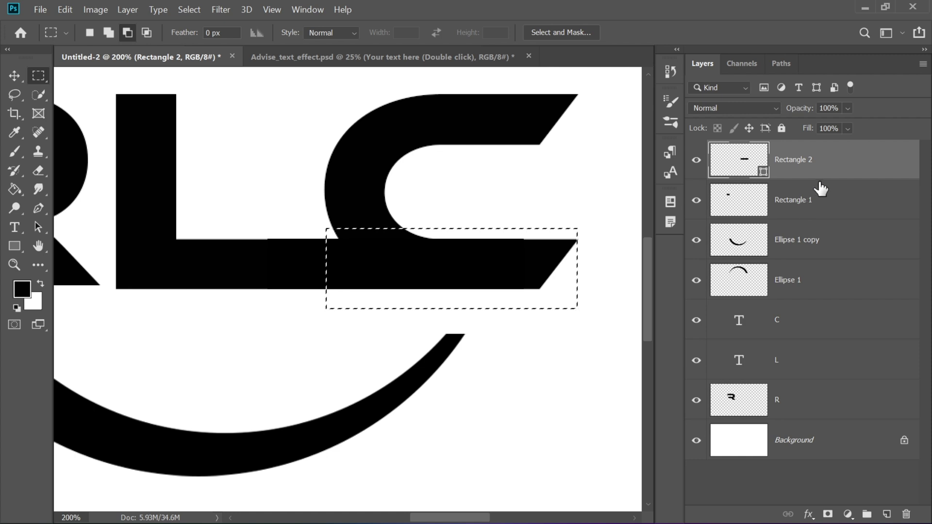
Rasterize the C layer and delete the selected arm tip.
left_click(814, 328)
right_click(814, 322)
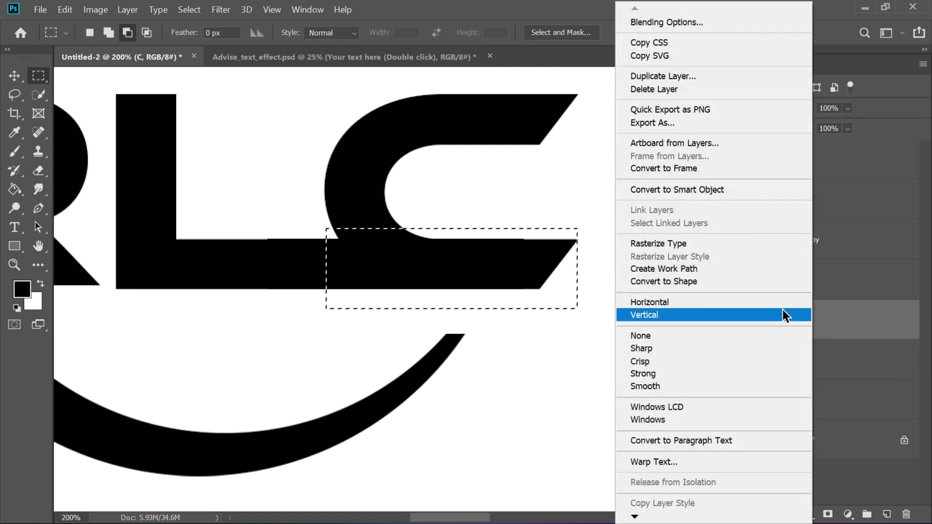
left_click(657, 240)
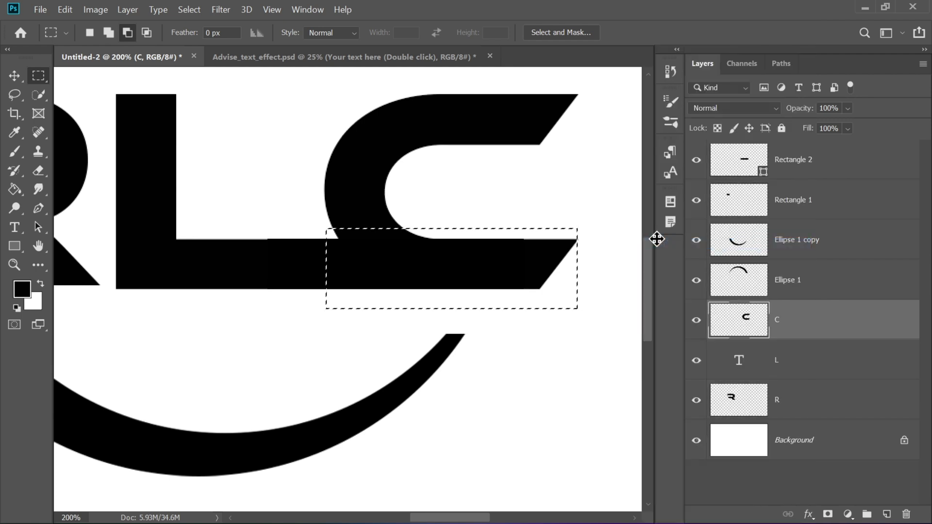
key("Delete")
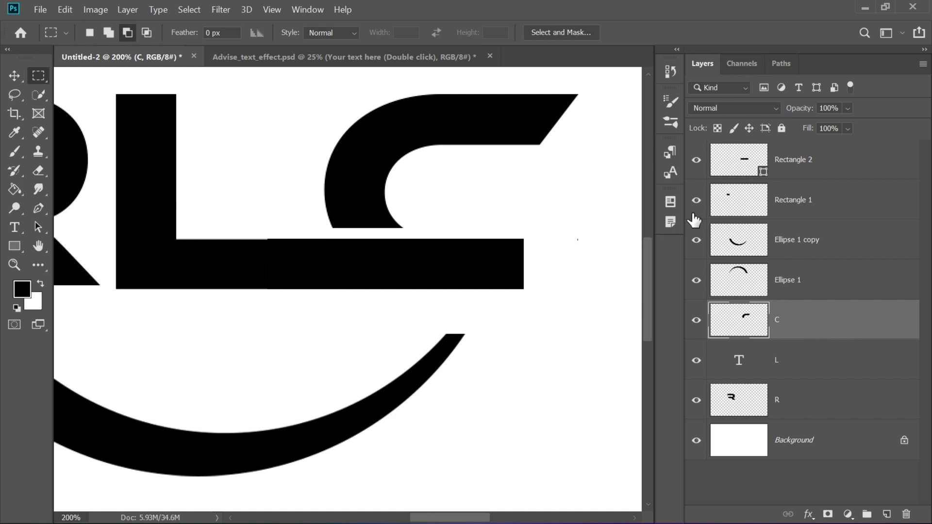
left_click(15, 75)
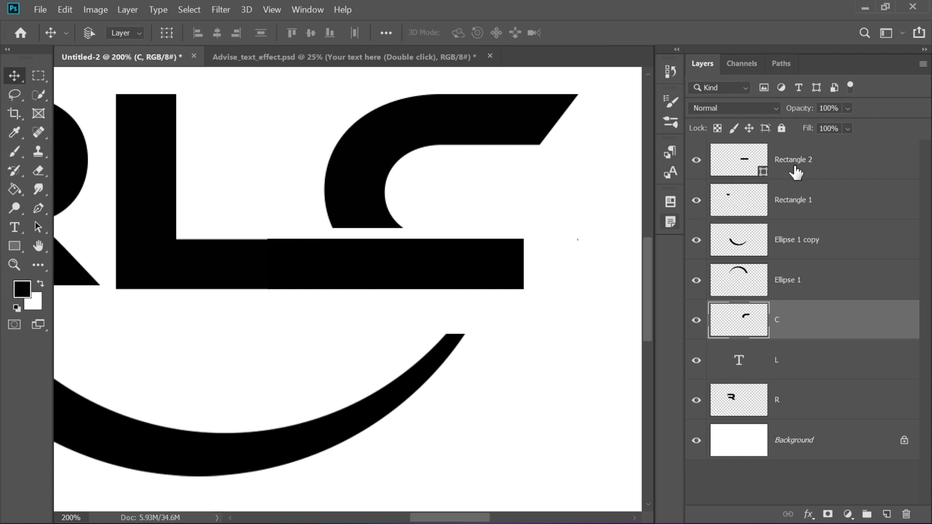
left_click(833, 151)
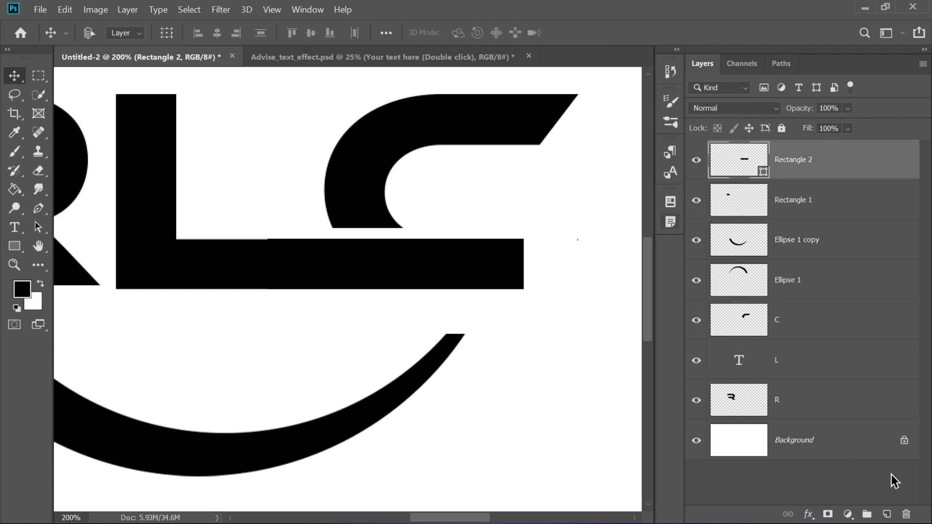
On a new layer, draw a thin upright red-filled rectangle beside the bar.
left_click(887, 514)
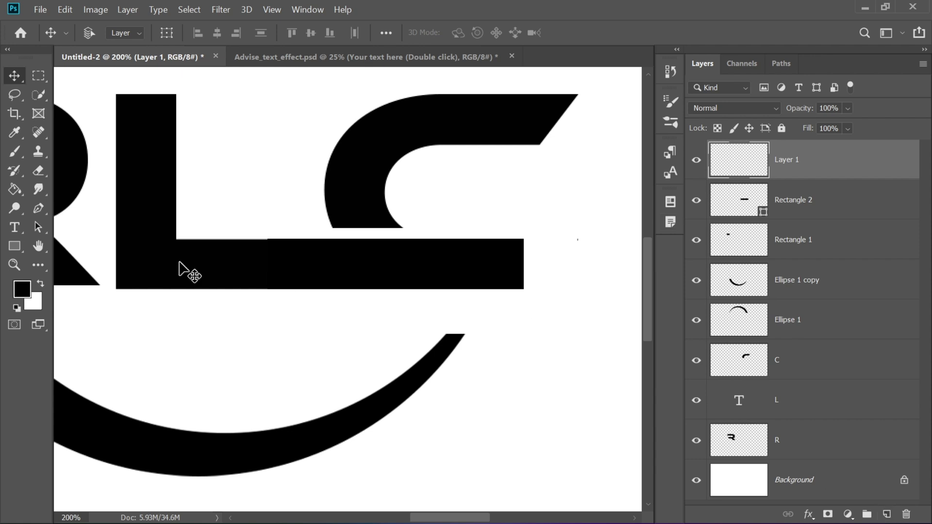
left_click(15, 248)
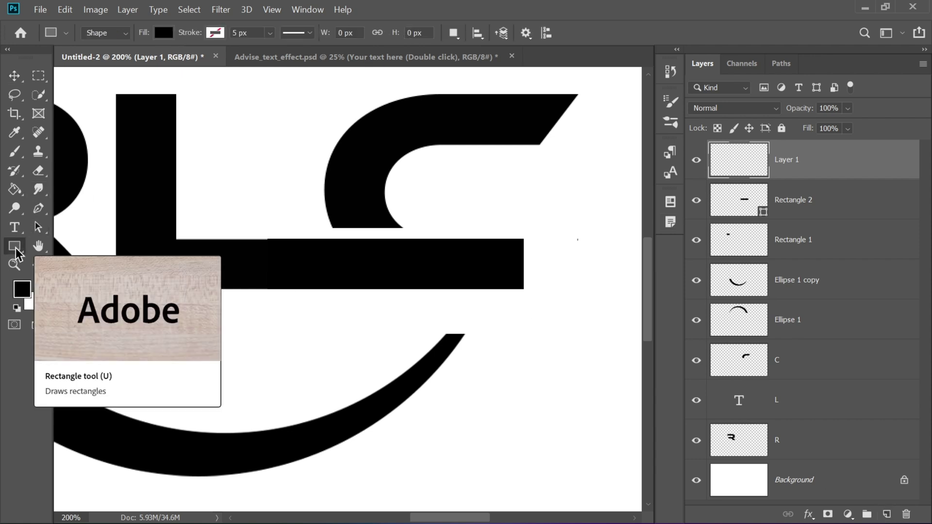
left_click_drag(445, 520, 460, 522)
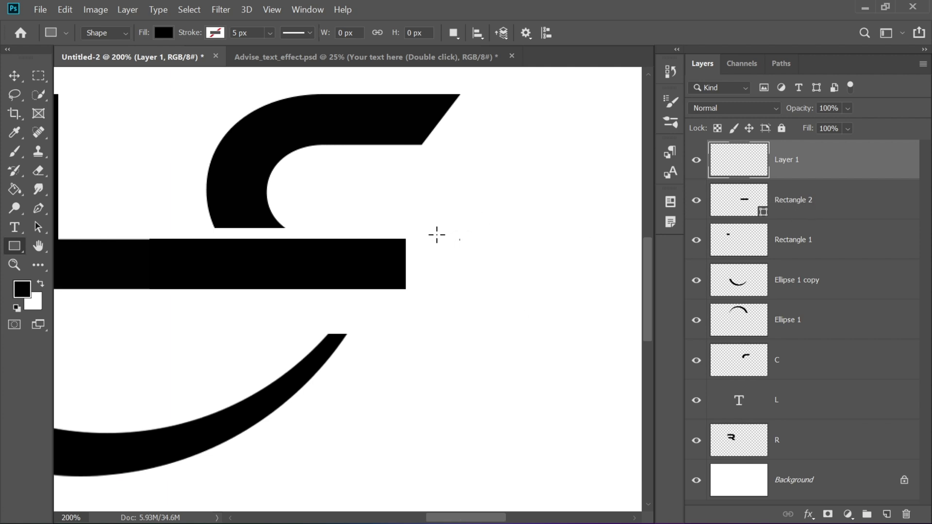
left_click(173, 32)
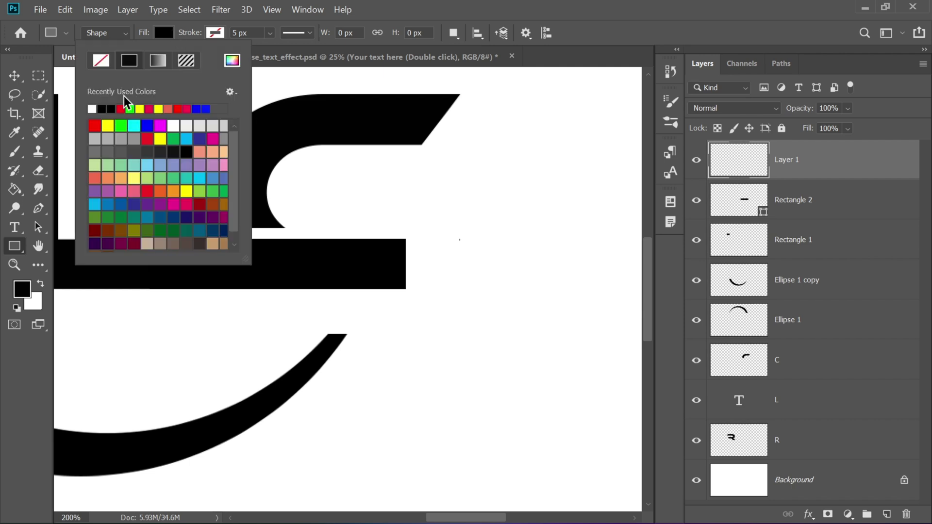
left_click(125, 108)
left_click(165, 31)
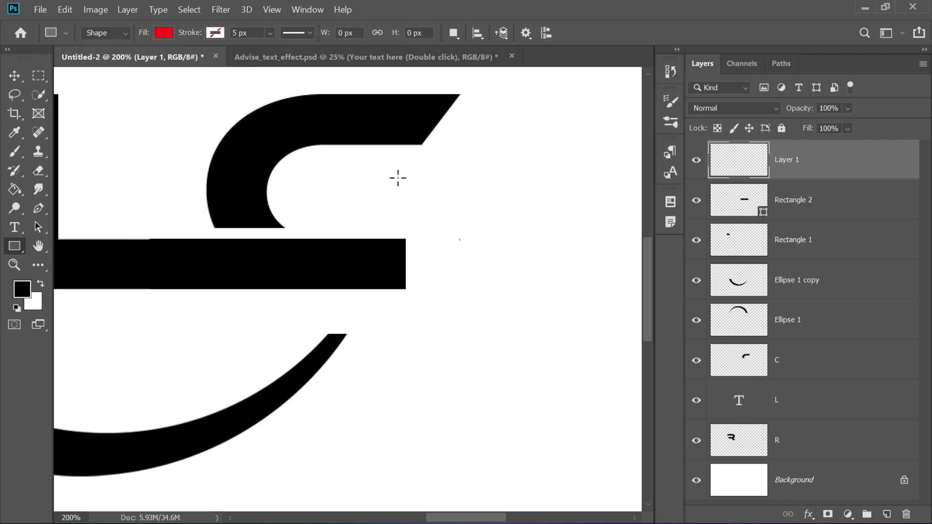
left_click_drag(481, 247, 489, 328)
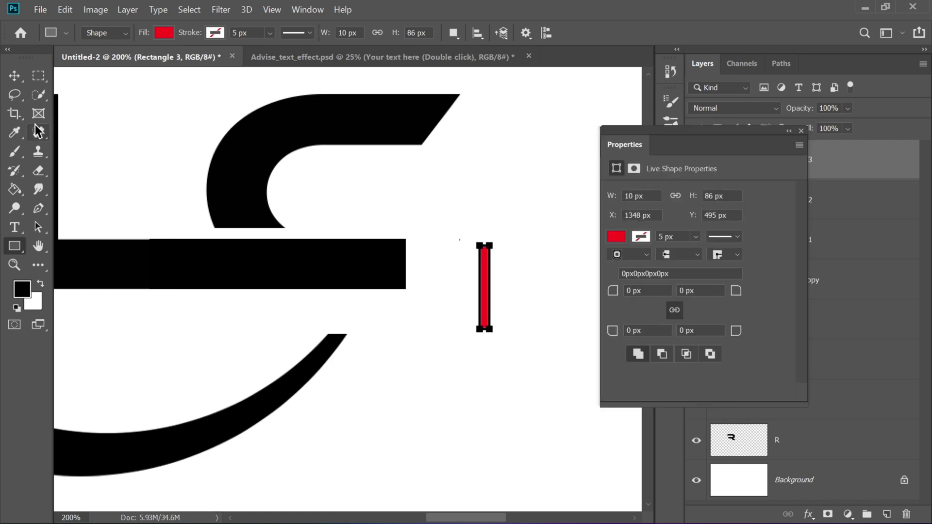
Move the 10 × 86 px red bar onto the black bar's right end.
left_click(17, 77)
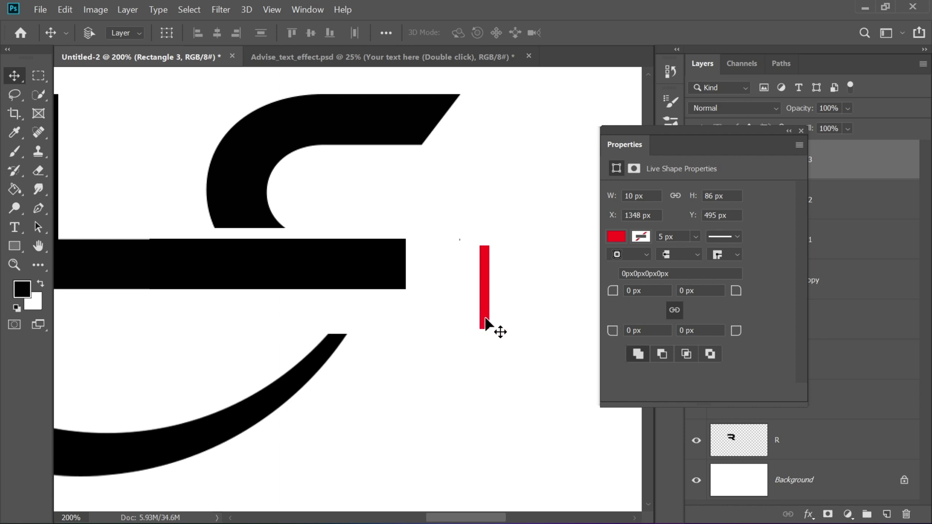
left_click_drag(485, 327, 420, 326)
key("ctrl+t")
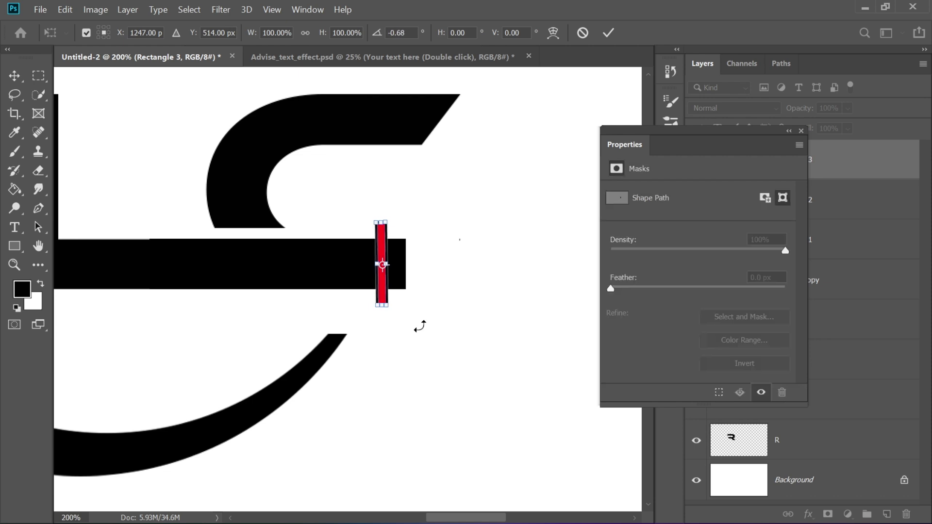
left_click(610, 33)
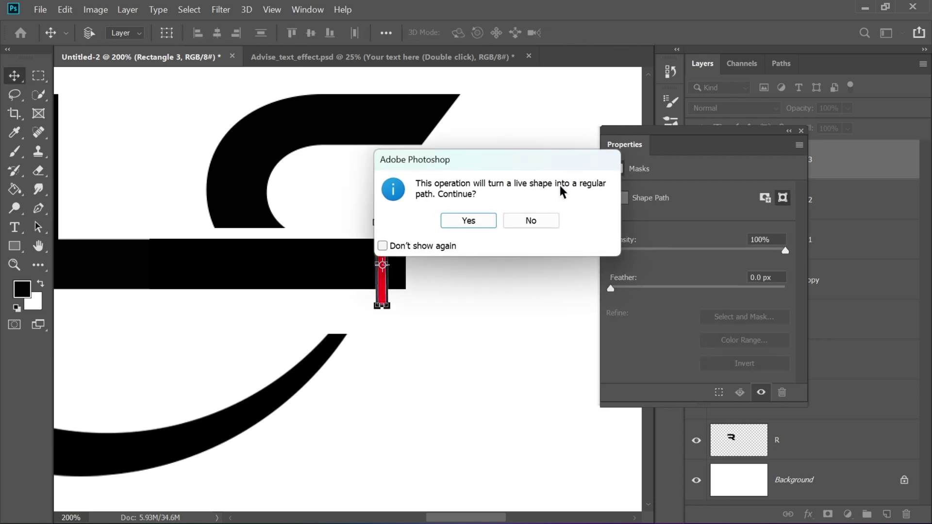
Accept the path conversion and rasterize the black Rectangle 2 bar.
left_click(470, 222)
left_click(801, 132)
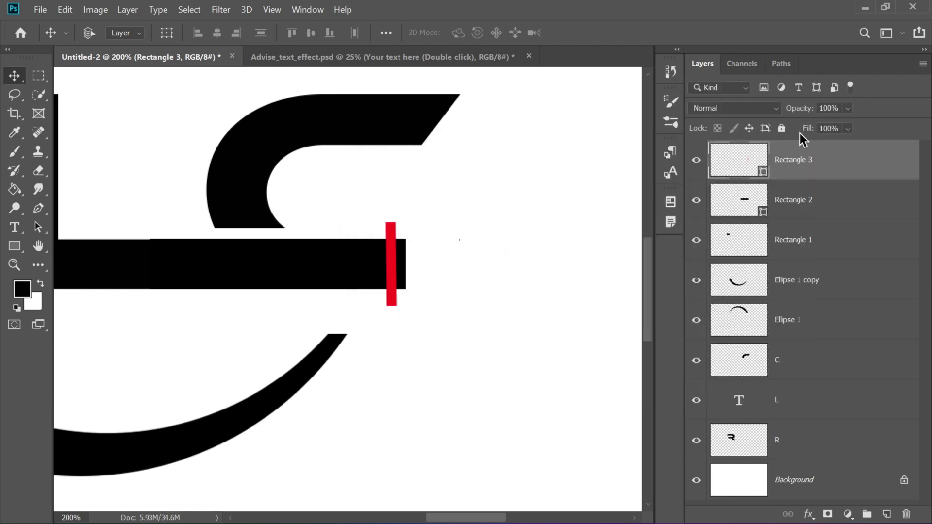
right_click(814, 208)
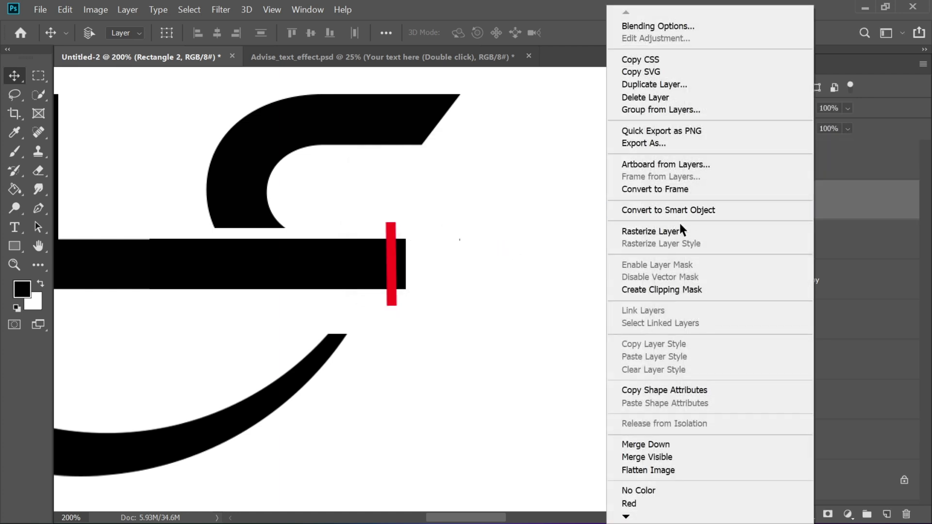
left_click(667, 232)
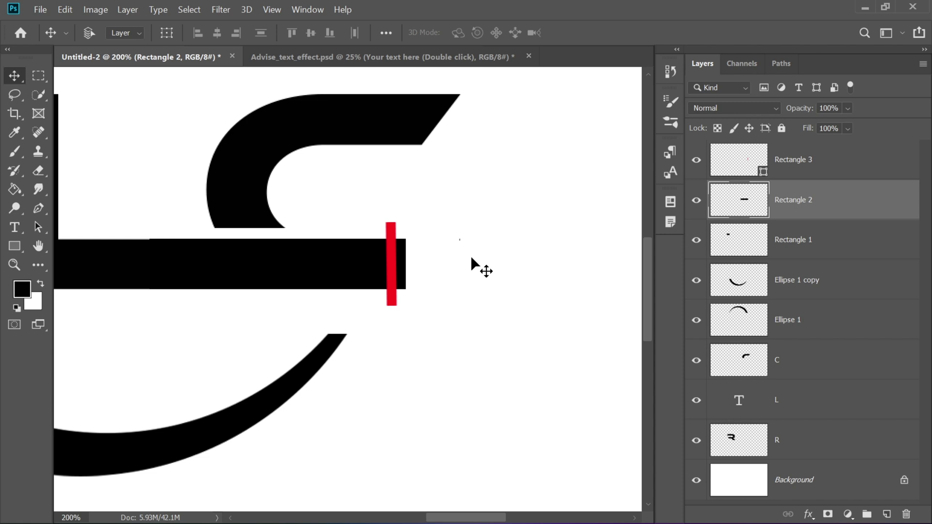
Use the red rectangle's shape as a selection to cut the first stripe gap.
left_click(735, 169, "ctrl")
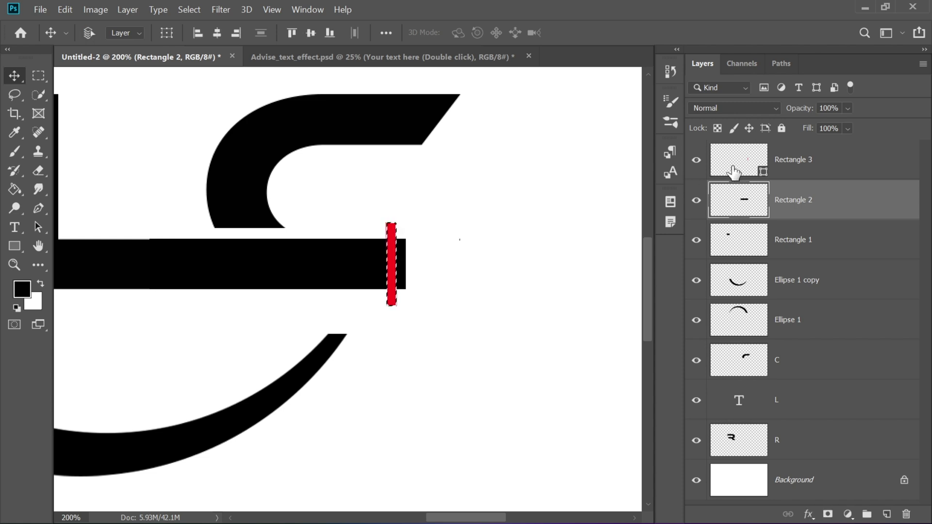
left_click(697, 161)
left_click(698, 160)
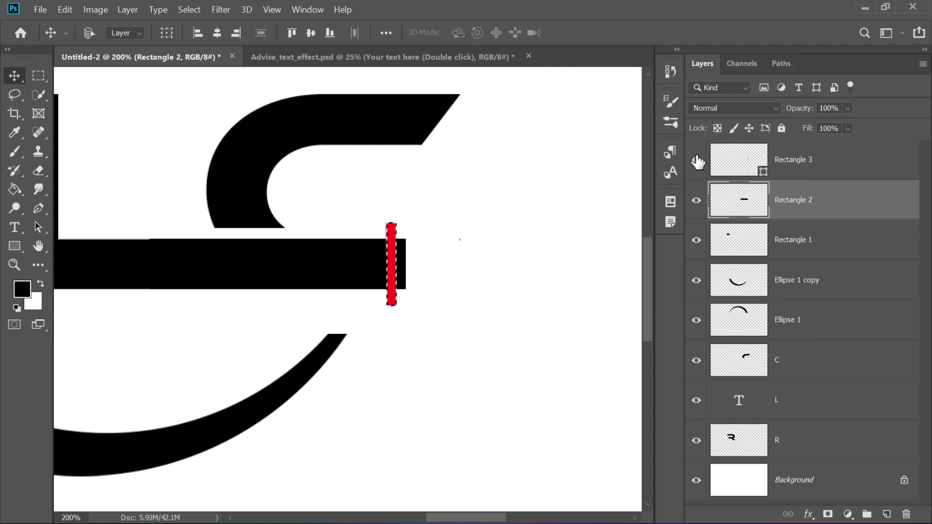
key("ctrl+d")
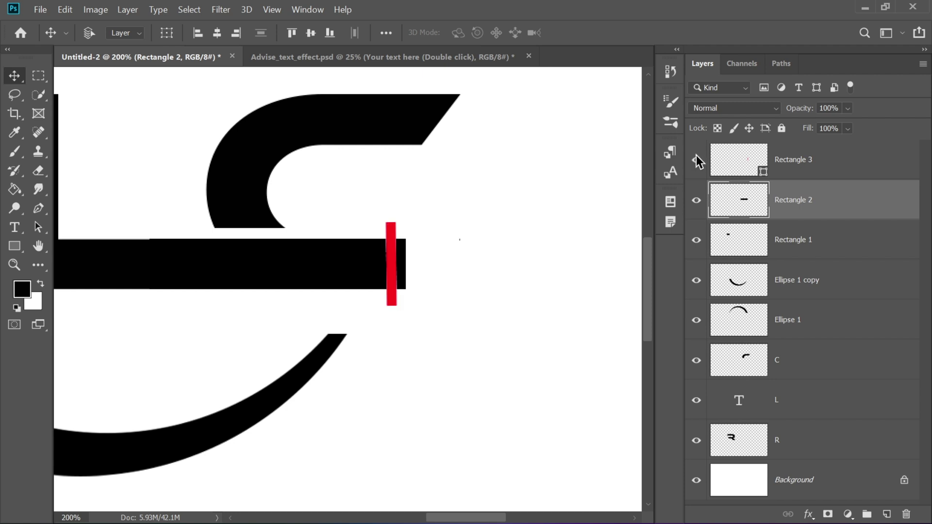
left_click(763, 173)
key("Right")
key("Return")
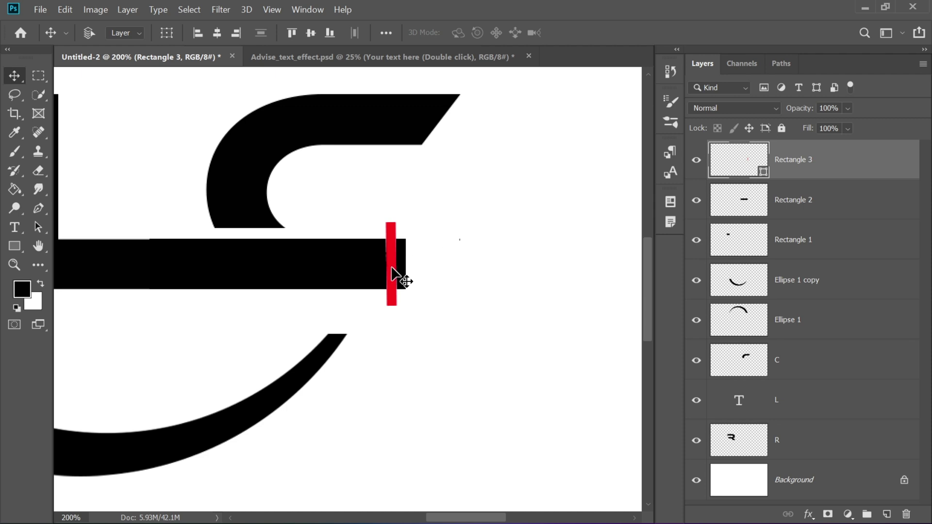
mouse_move(392, 268)
left_mouse_down()
mouse_move(370, 272)
mouse_move(377, 276)
left_mouse_up()
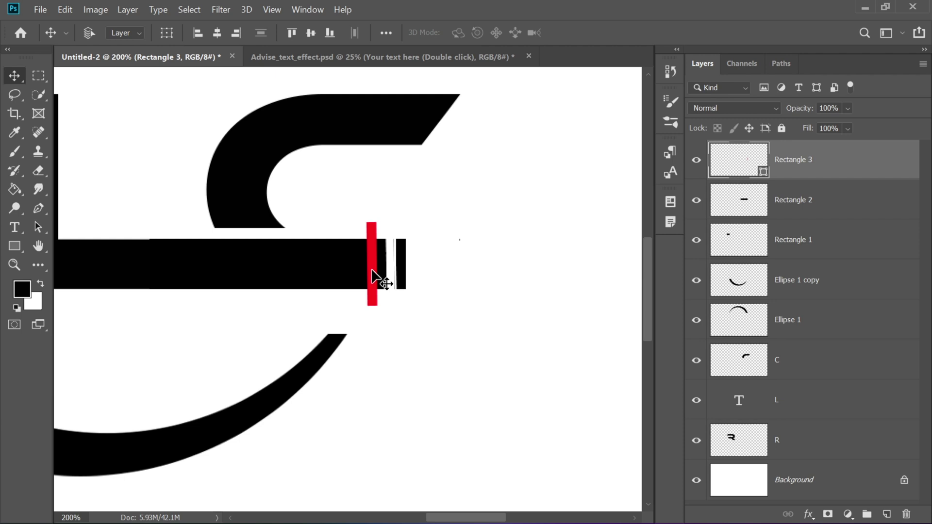
left_click(724, 171, "ctrl")
left_click(733, 204)
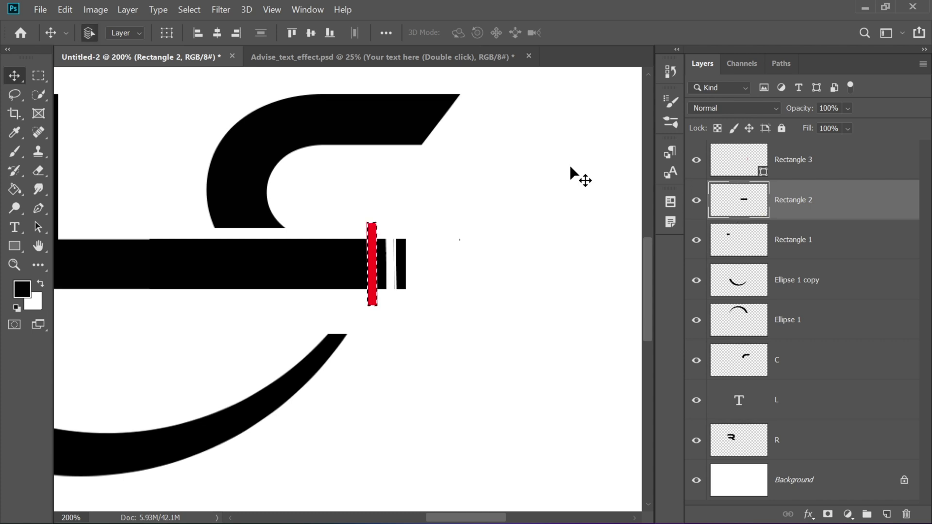
key("ctrl+d")
Shift the red rectangle further left, cut another gap, and delete Rectangle 3.
left_click(748, 168)
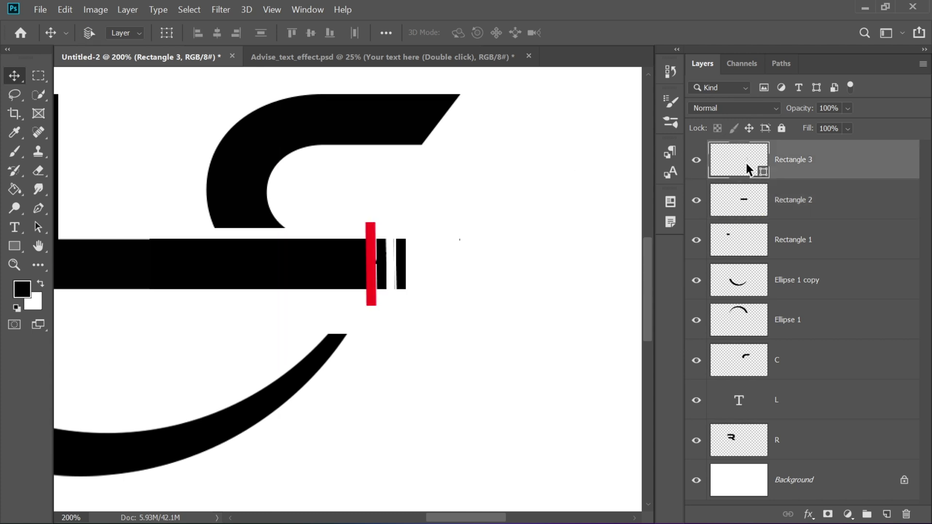
key("Left")
key("Left")
key("Left")
key("Left")
key("Left")
key("Left")
key("Left")
key("Left")
key("Left")
key("Left")
key("Left")
key("Left")
key("Left")
key("Left")
key("Left")
key("Left")
key("Left")
key("Left")
key("Left")
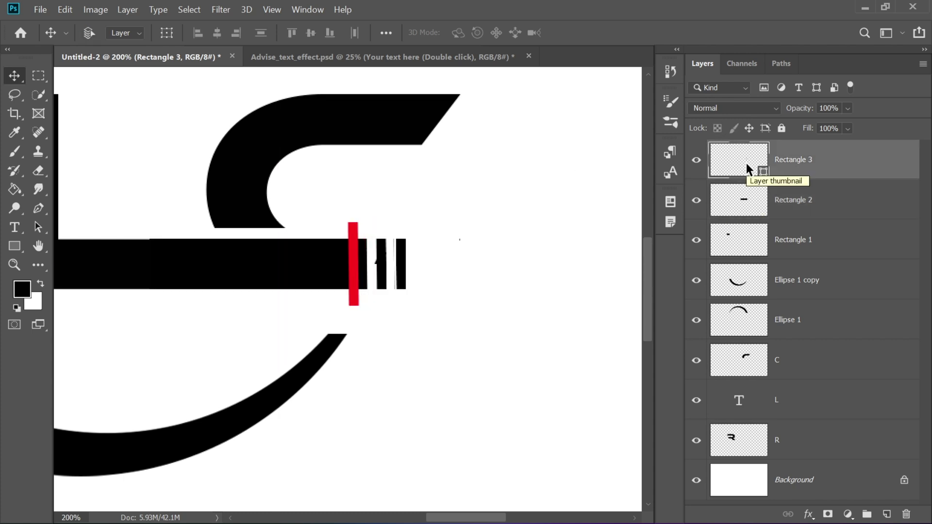
key("Left")
key("Left")
key("Left")
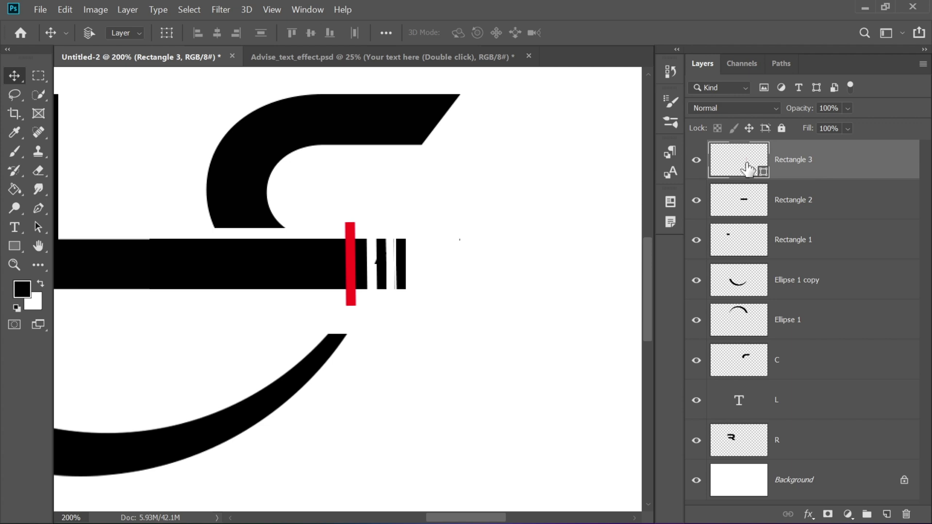
left_click(747, 169, "ctrl")
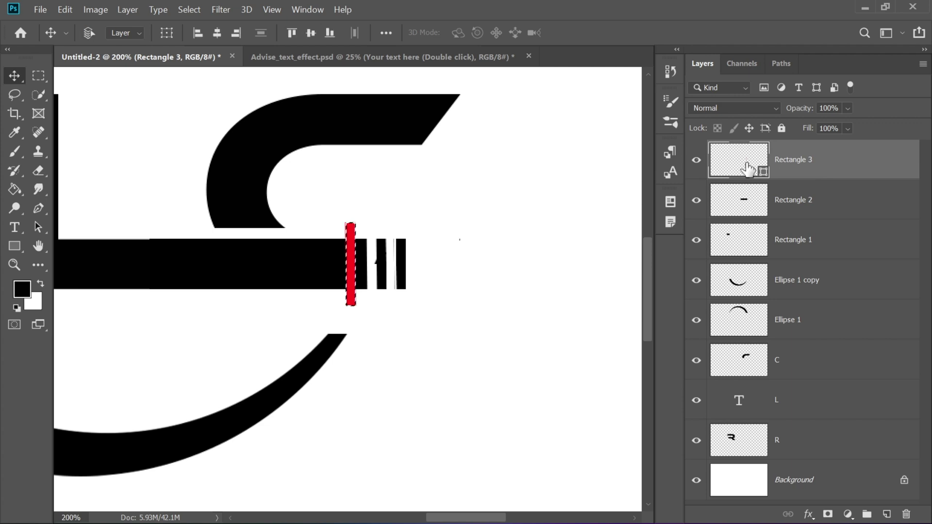
left_click(736, 204)
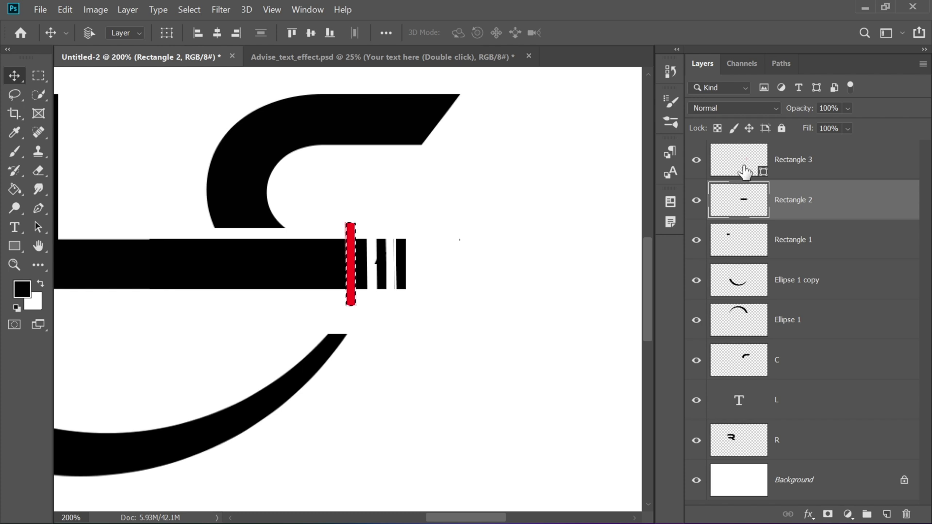
left_click(745, 171)
key("Delete")
key("Return")
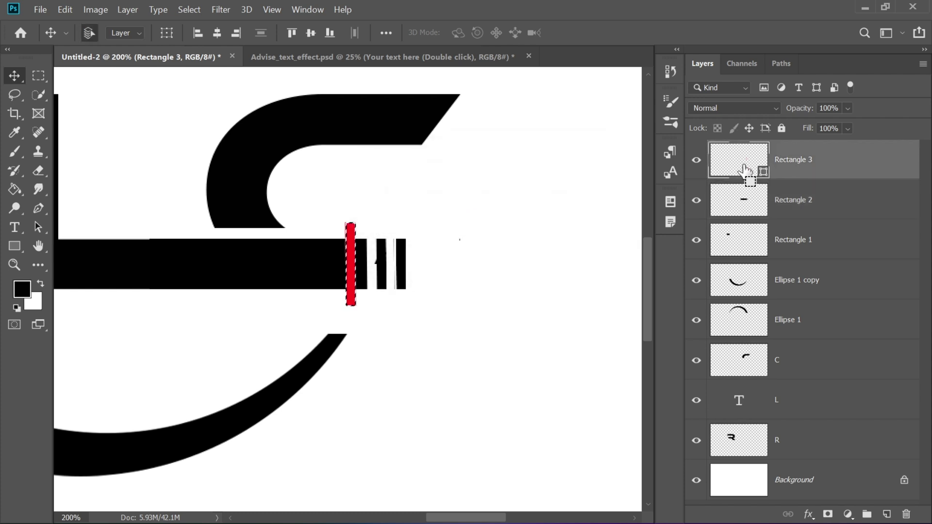
key("ctrl+d")
key("Delete")
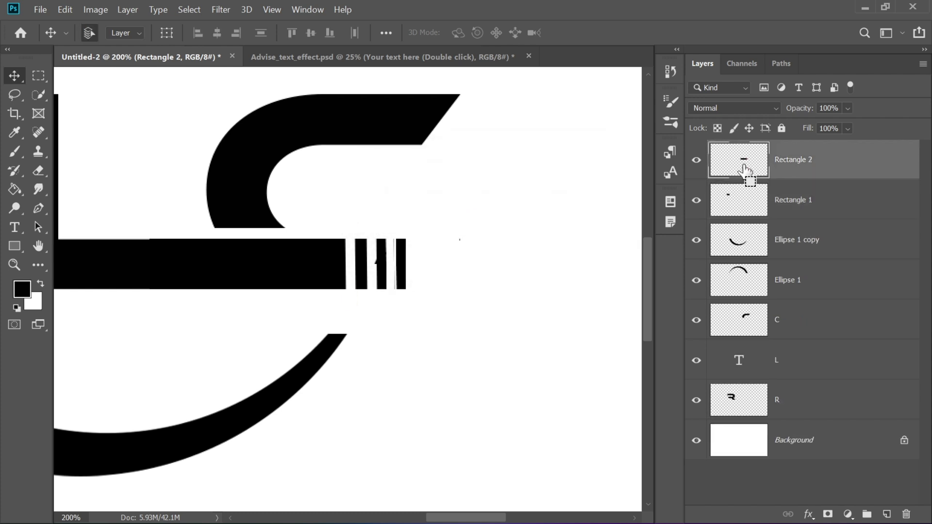
key("ctrl+minus")
key("ctrl+minus")
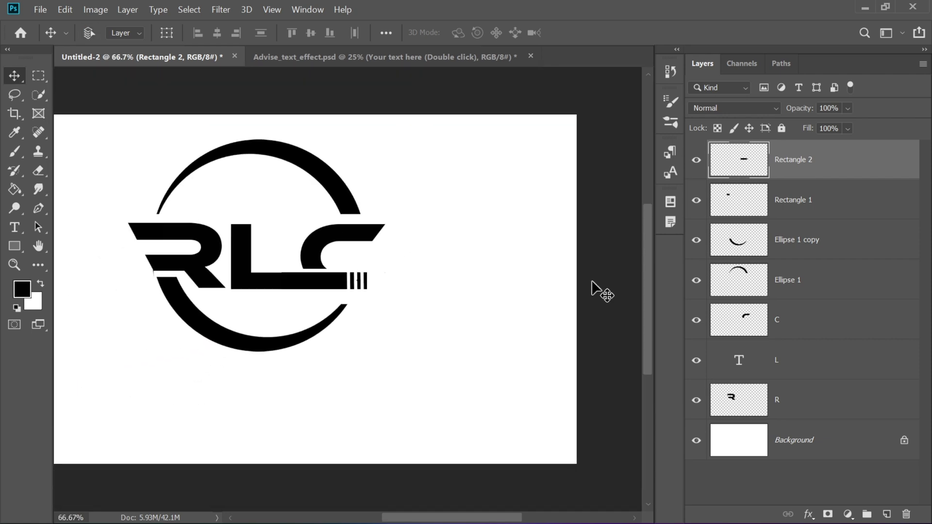
Hide the white Background and stamp all visible layers into a merged Layer 1.
left_click(697, 440)
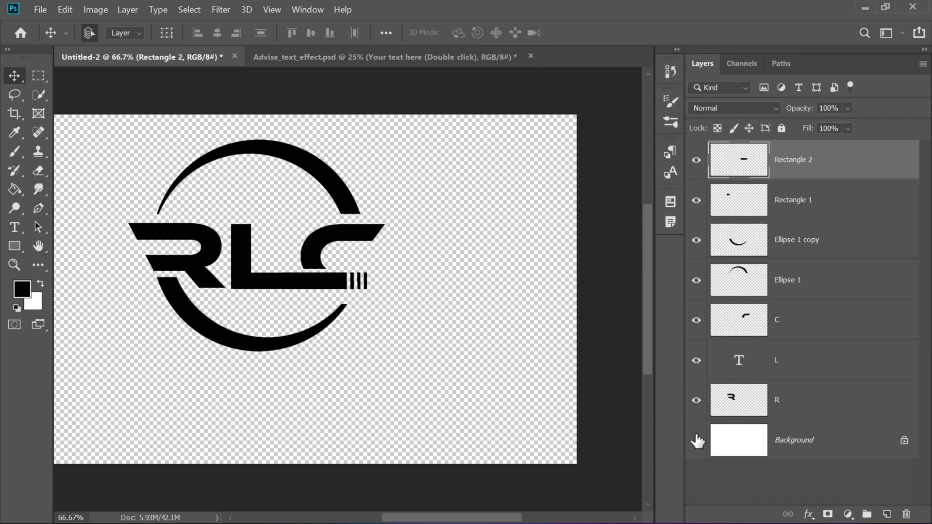
key("ctrl+shift+alt+e")
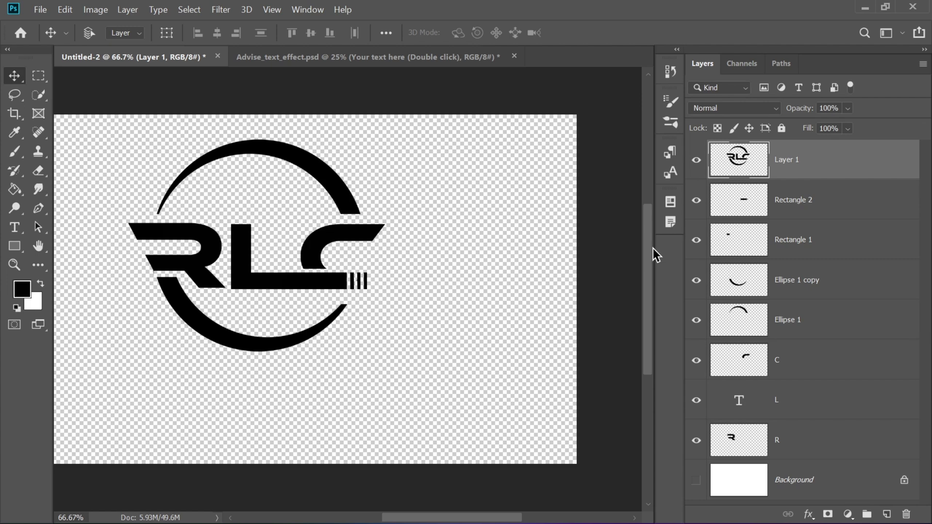
left_click(309, 58)
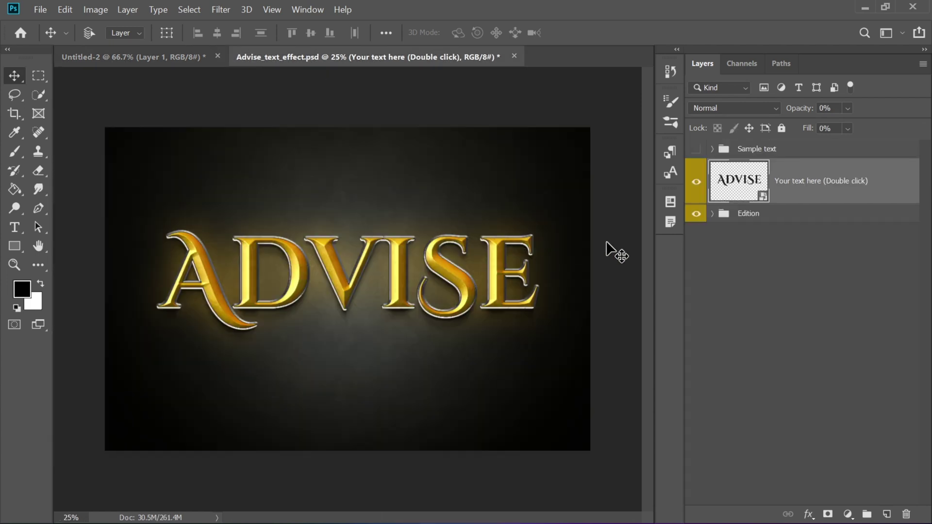
In Your Text.psb, paste the RLC logo, hide the ADVISE text, and scale the logo to fill.
double_click(722, 198)
left_click(529, 321)
key("ctrl+v")
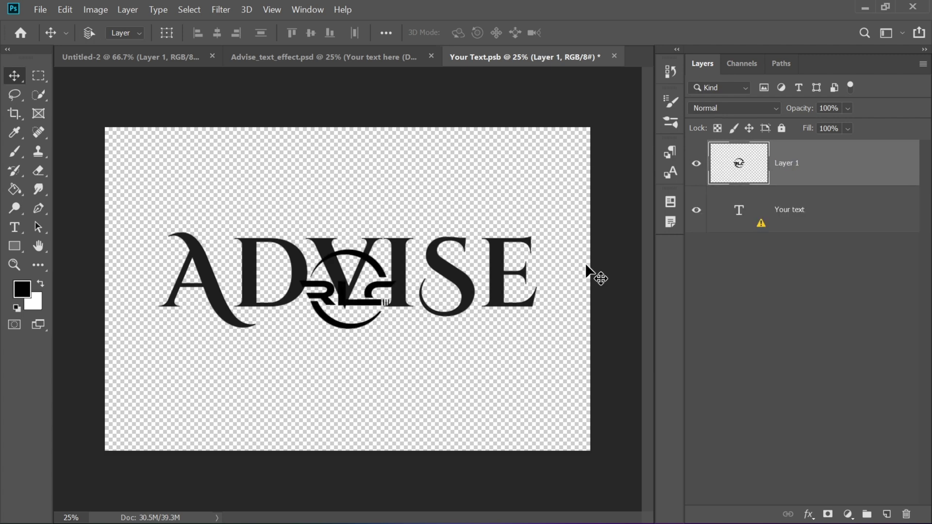
left_click(700, 211)
key("ctrl+t")
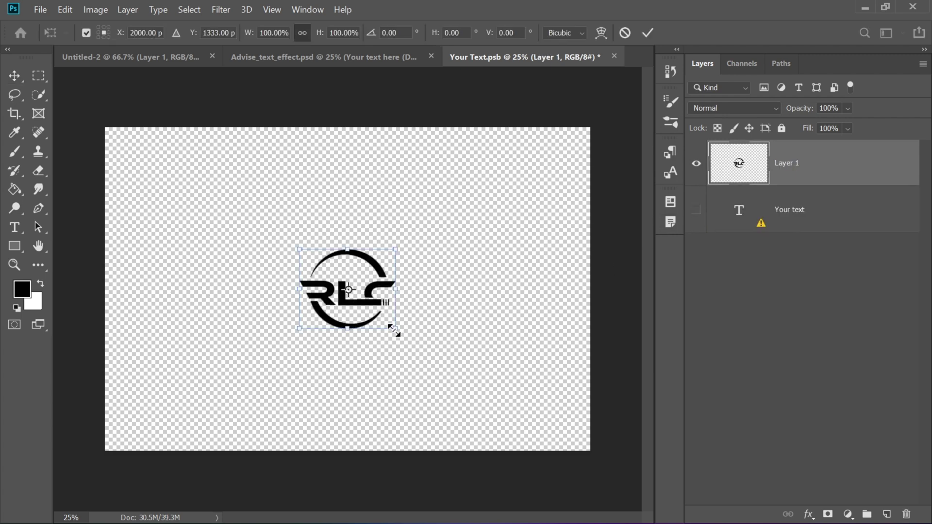
left_click_drag(394, 332, 516, 430)
key("Return")
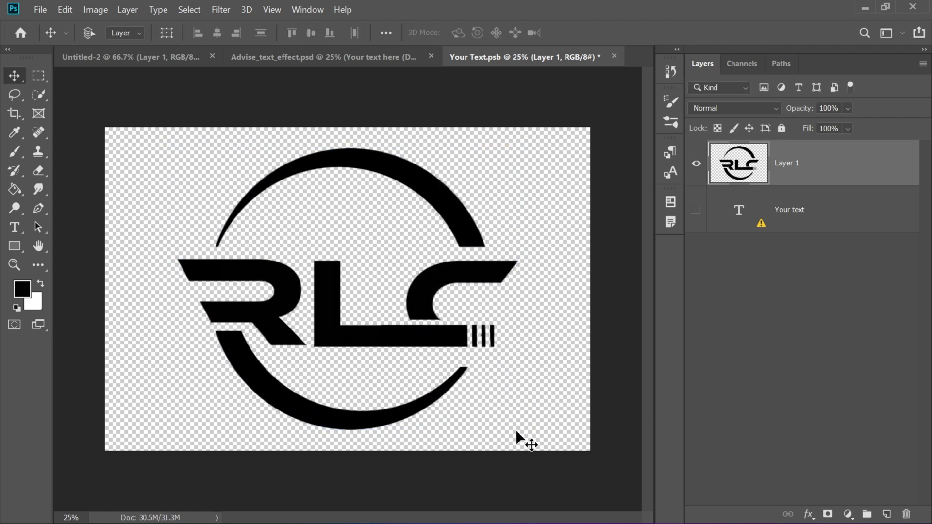
left_click(619, 59)
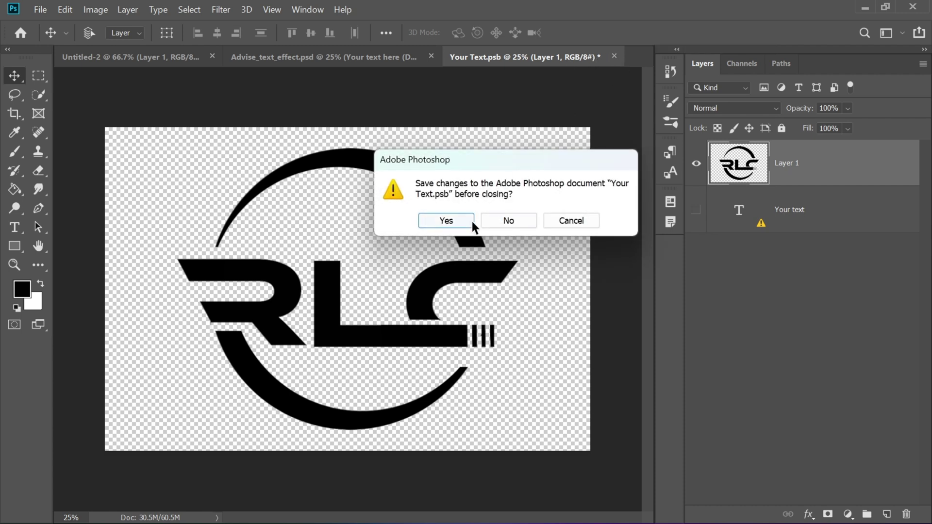
Save the smart object edits and zoom out and back in on the gold RLC mockup.
left_click(471, 221)
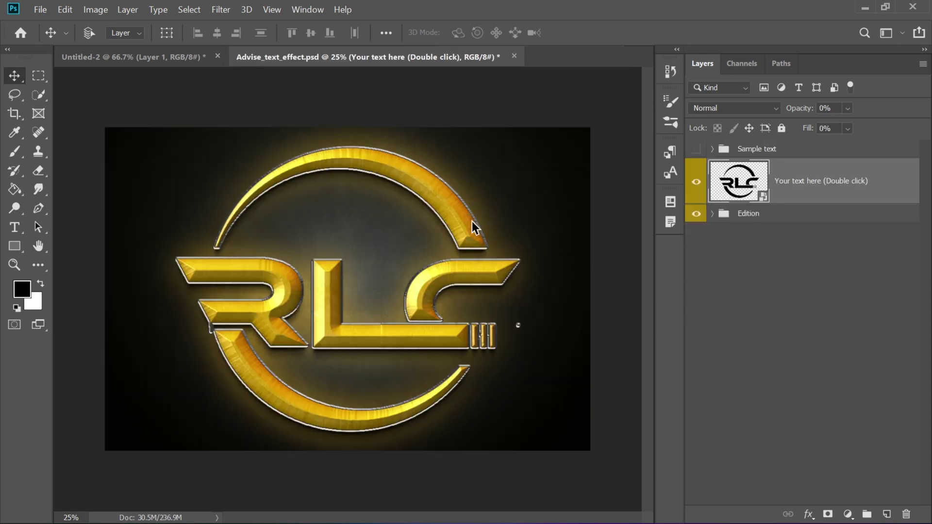
key("ctrl+minus")
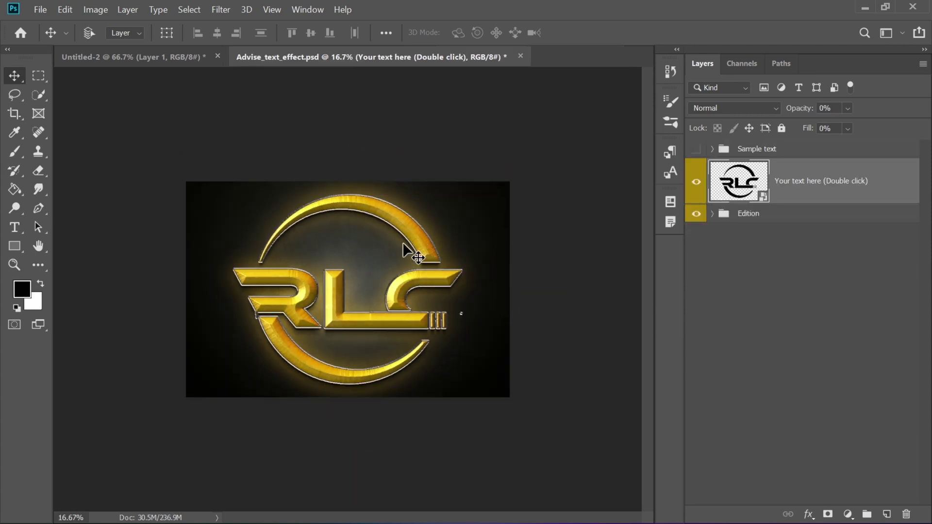
key("ctrl+plus")
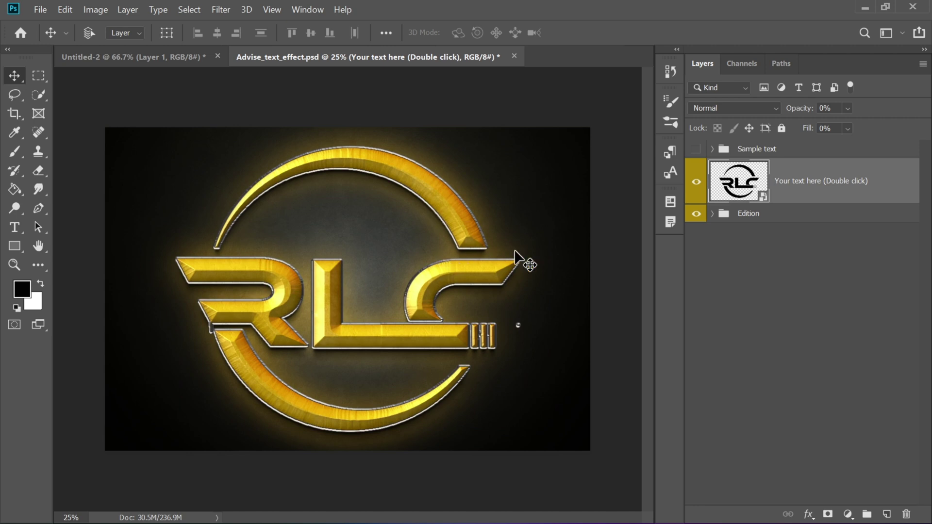